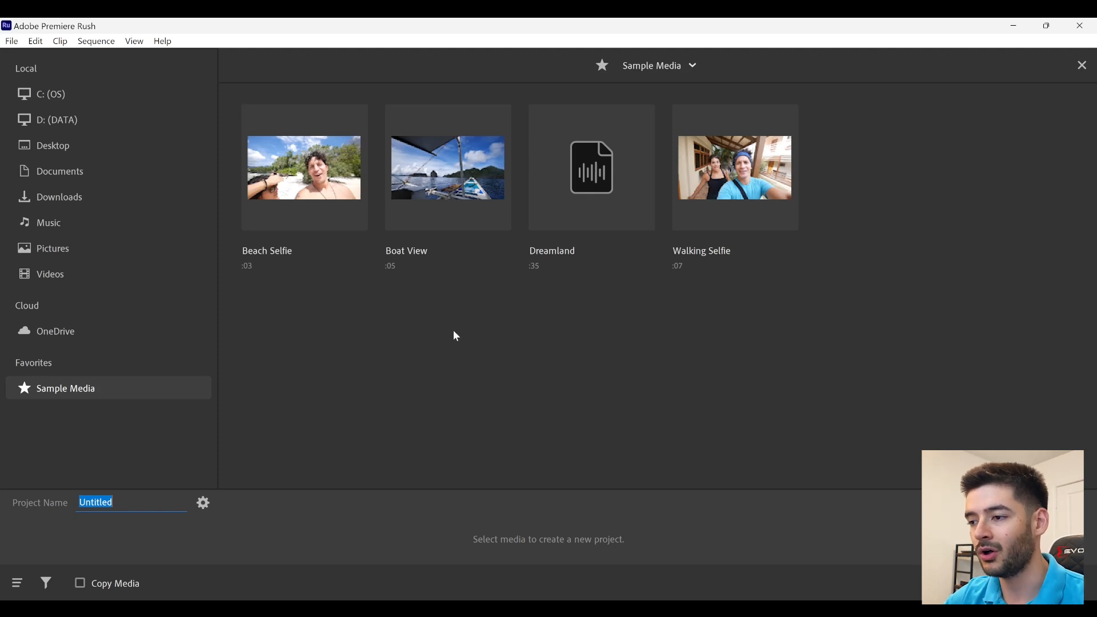
# Select only the Boat View clip from Sample Media, adding and removing Beach Selfie along the way.
pyautogui.click(437, 175)
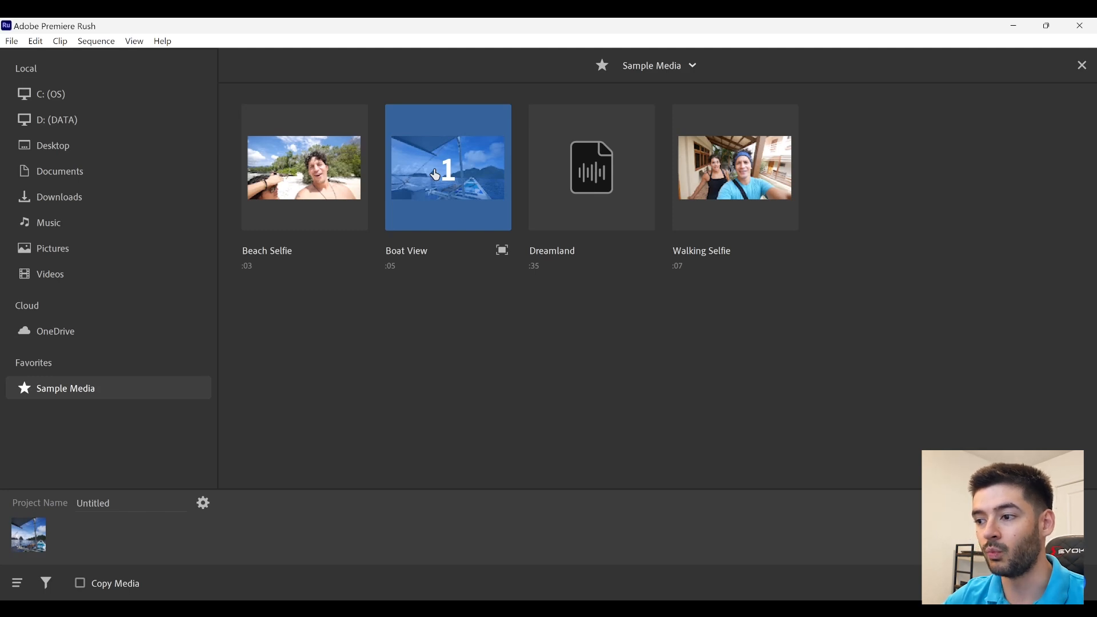
pyautogui.click(287, 186)
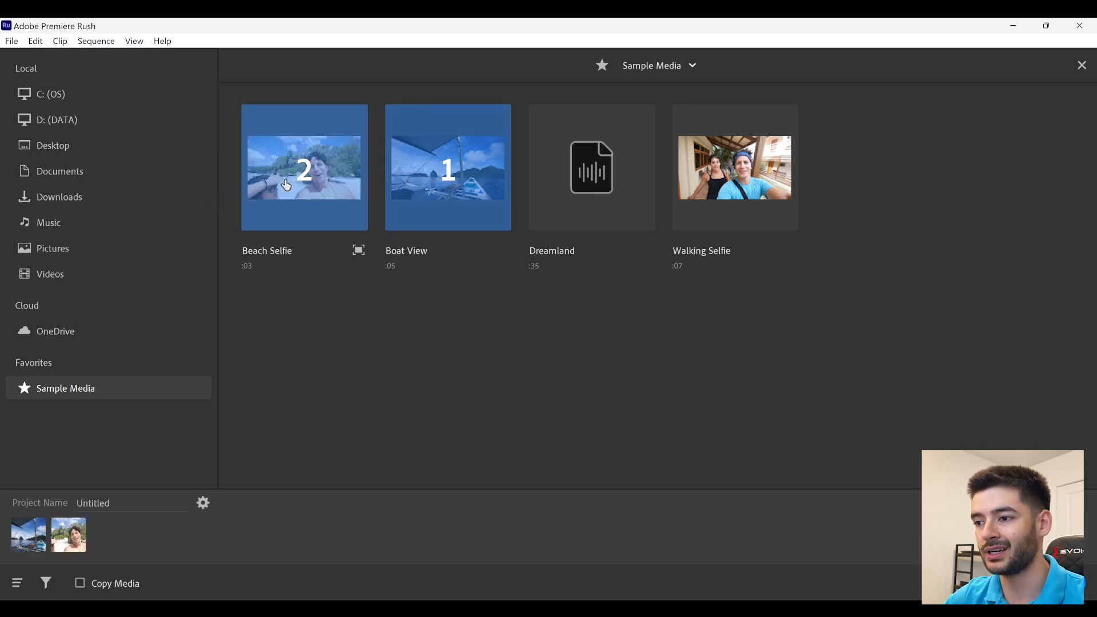
pyautogui.click(288, 191)
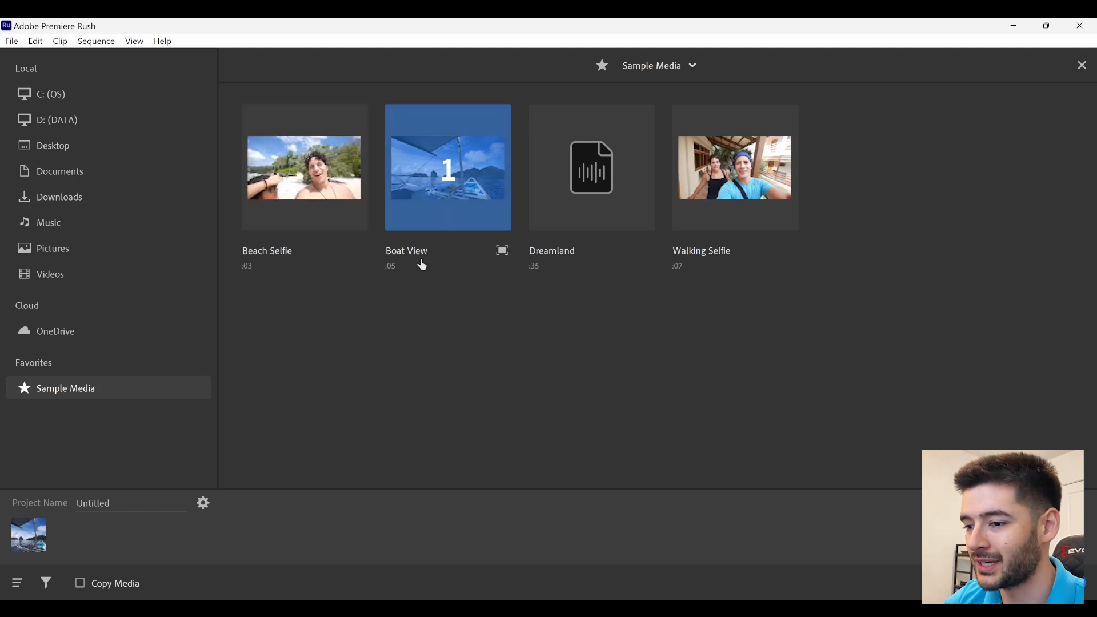
# Name the project "tutorial" and create it with the selected clip.
pyautogui.click(104, 503)
pyautogui.write('tutori')
pyautogui.press('BackSpace')
pyautogui.press('BackSpace')
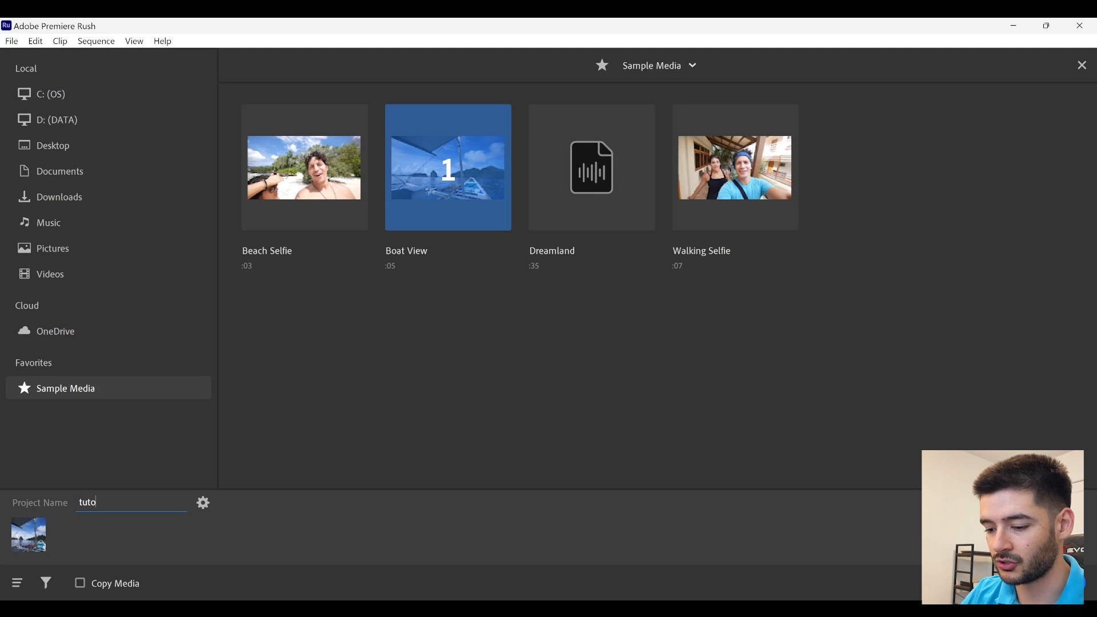
pyautogui.write('rial')
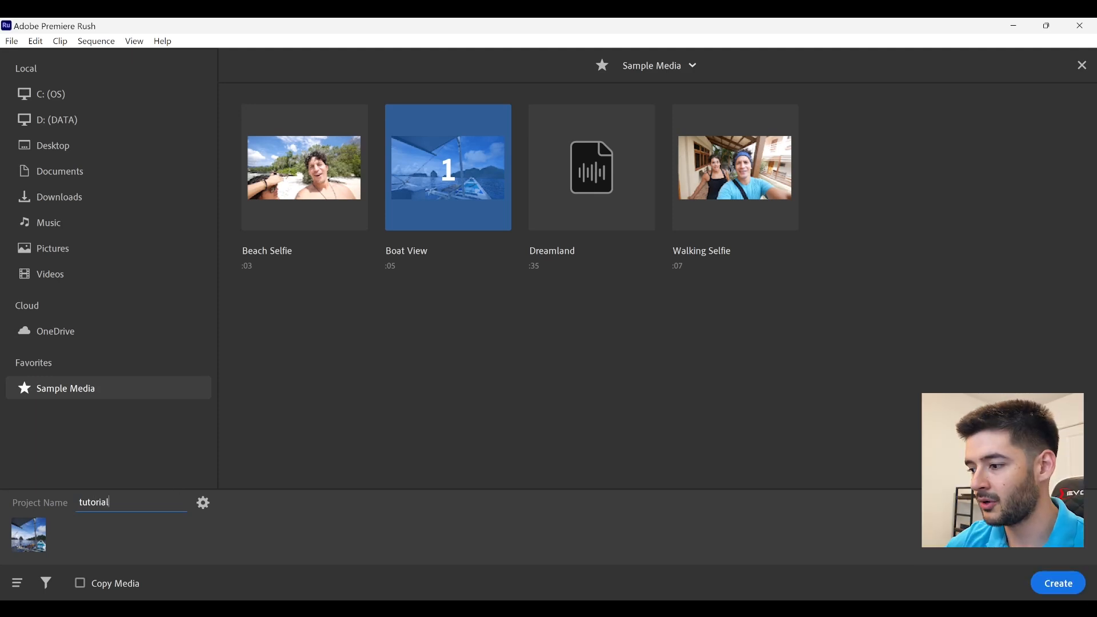
pyautogui.click(1065, 593)
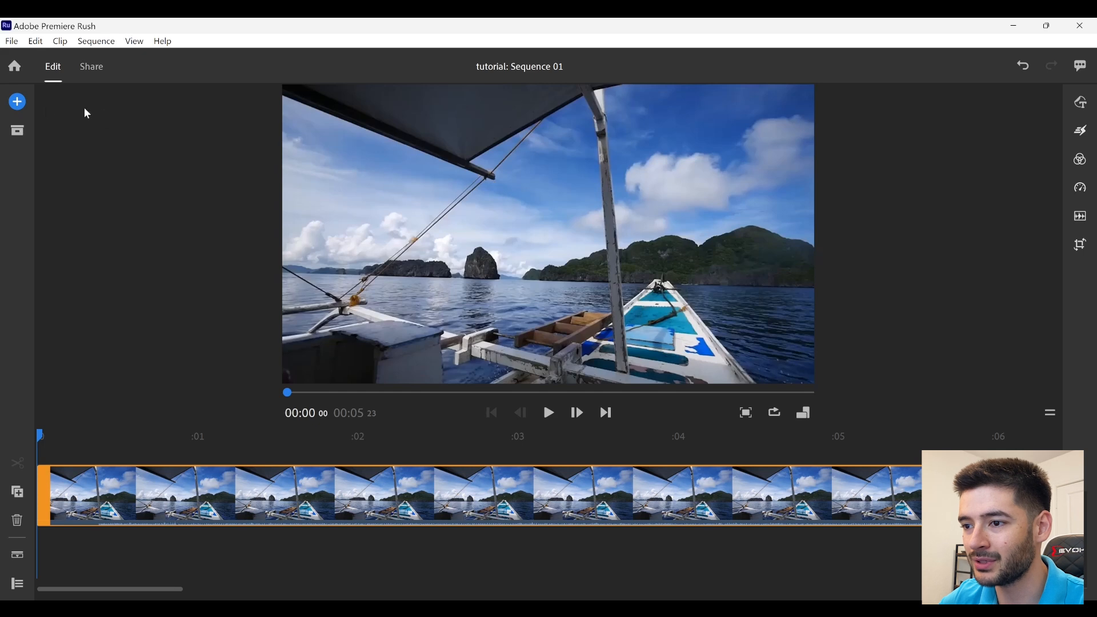
# Check the options for adding media and the project contents, and preview part of the boat clip.
pyautogui.click(18, 103)
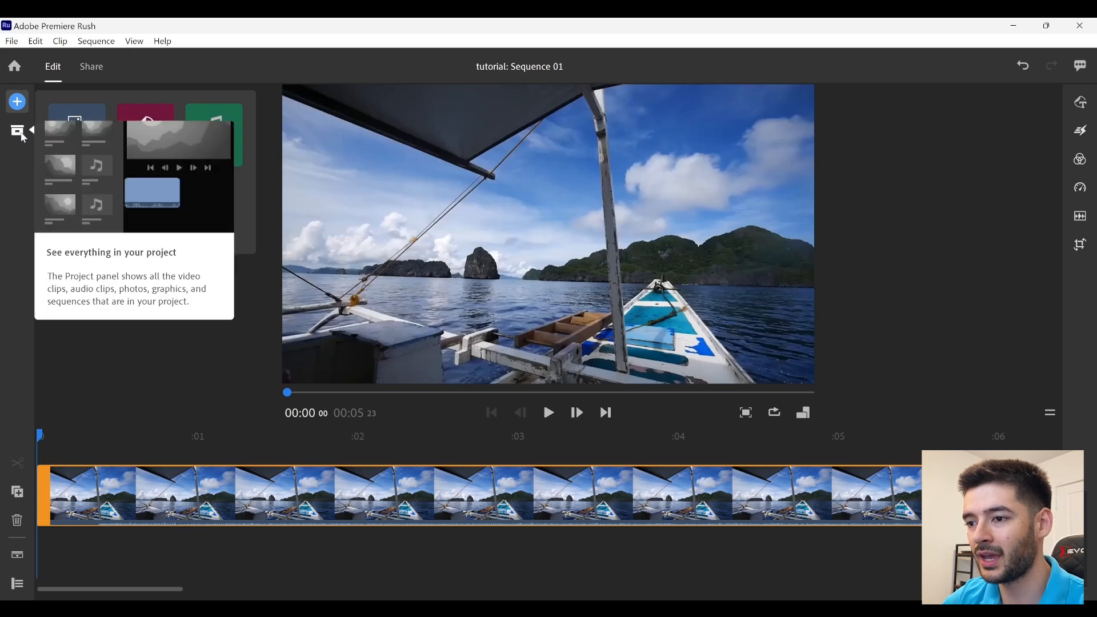
pyautogui.click(21, 134)
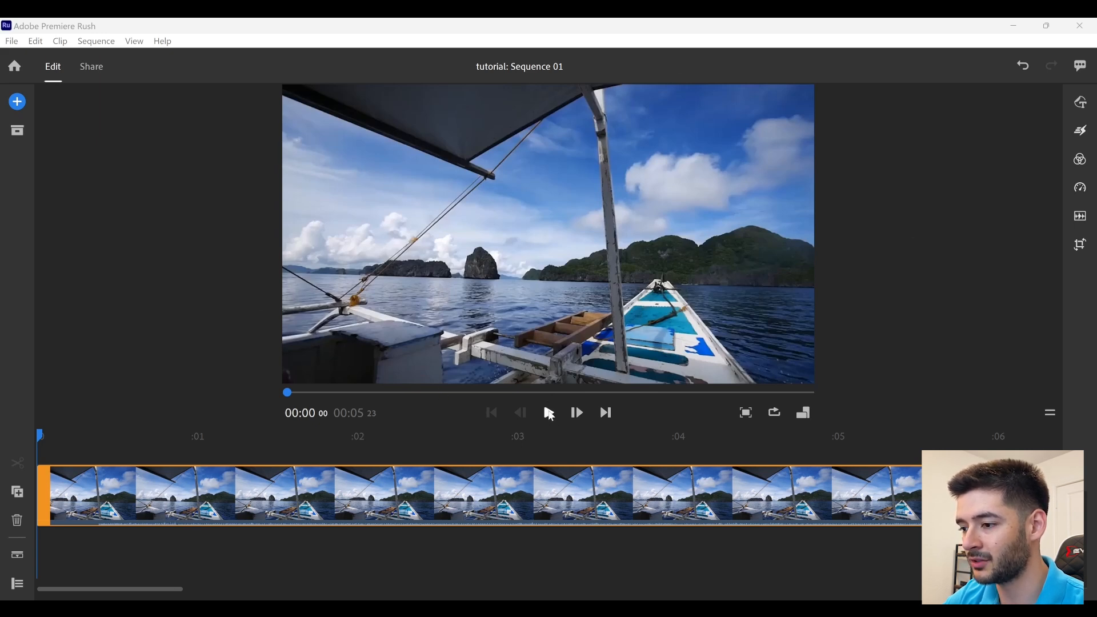
pyautogui.click(549, 413)
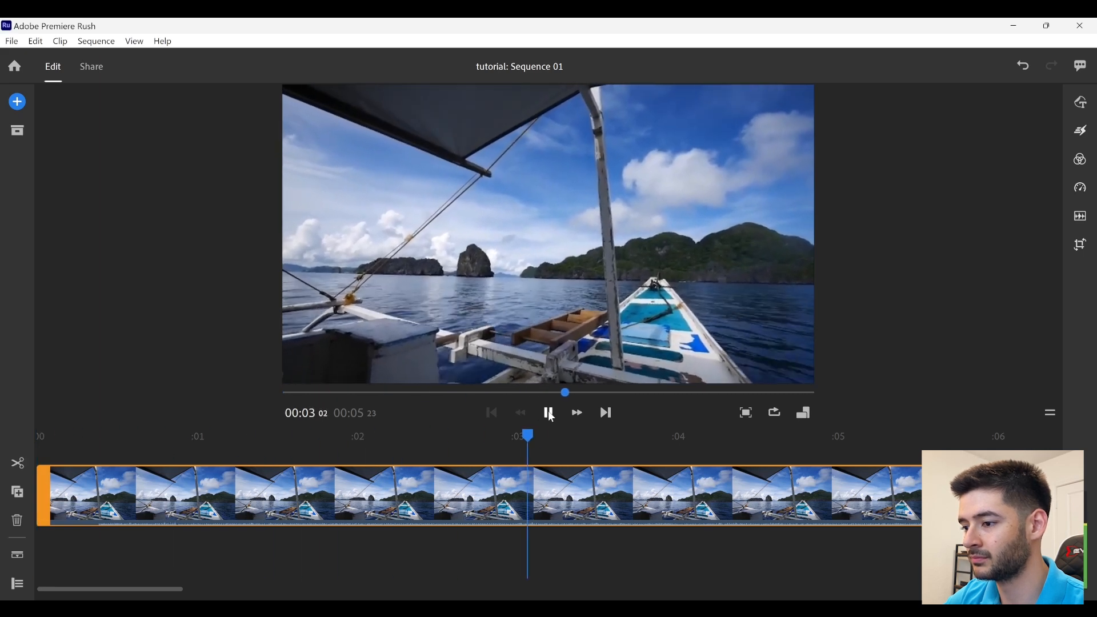
pyautogui.press('space')
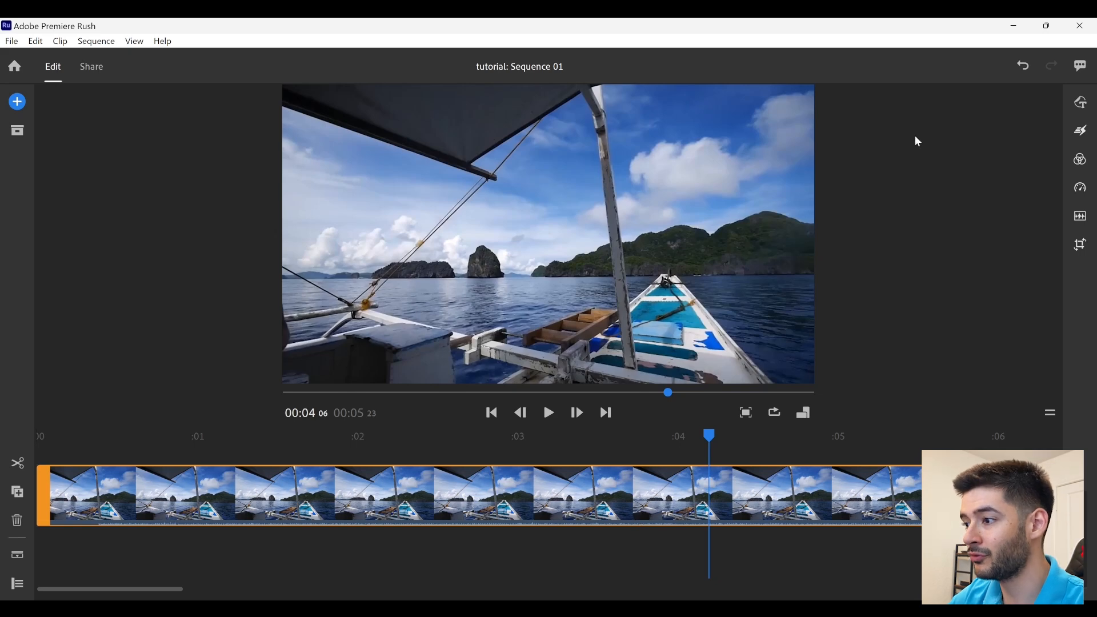
# Examine the Graphics, Effects, Color, Speed, Audio and Transform settings available for the boat clip.
pyautogui.click(1081, 103)
pyautogui.click(1080, 103)
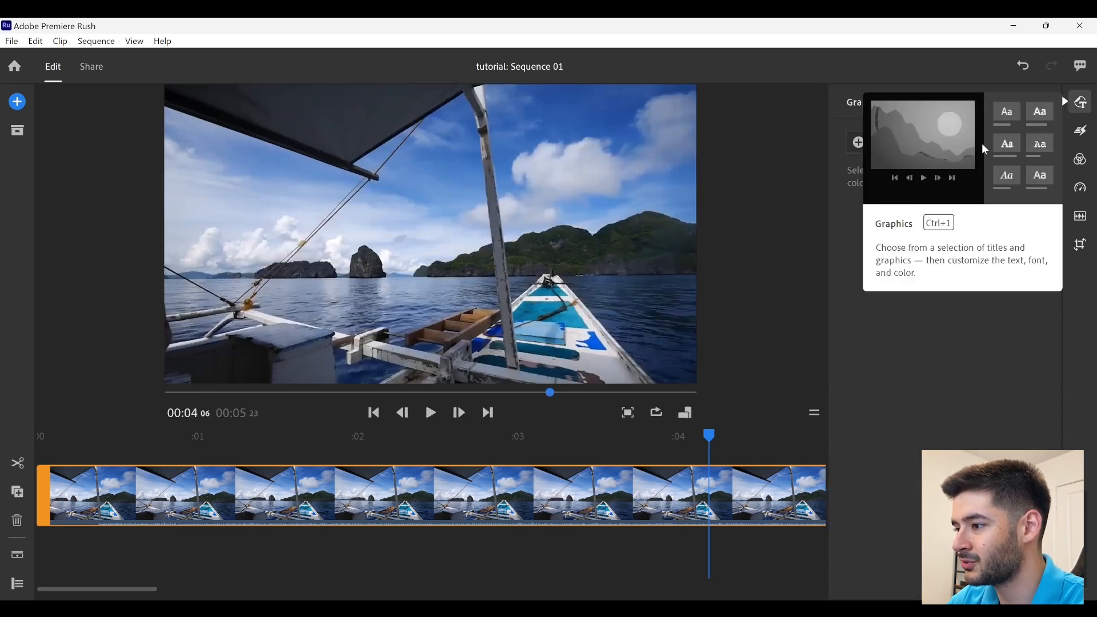
pyautogui.click(1081, 132)
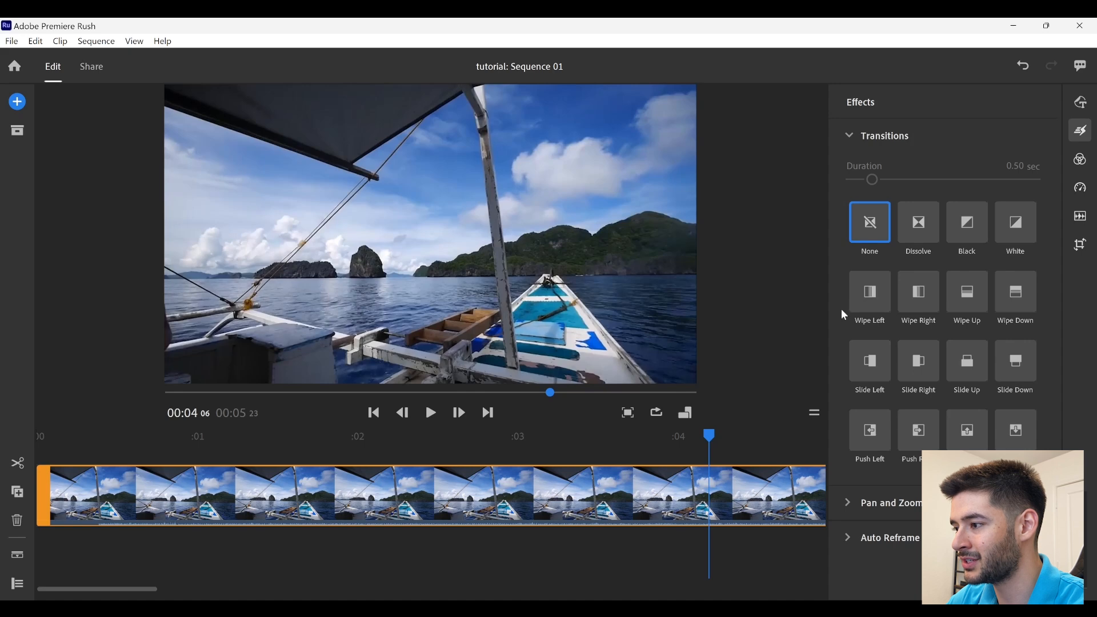
pyautogui.click(1081, 159)
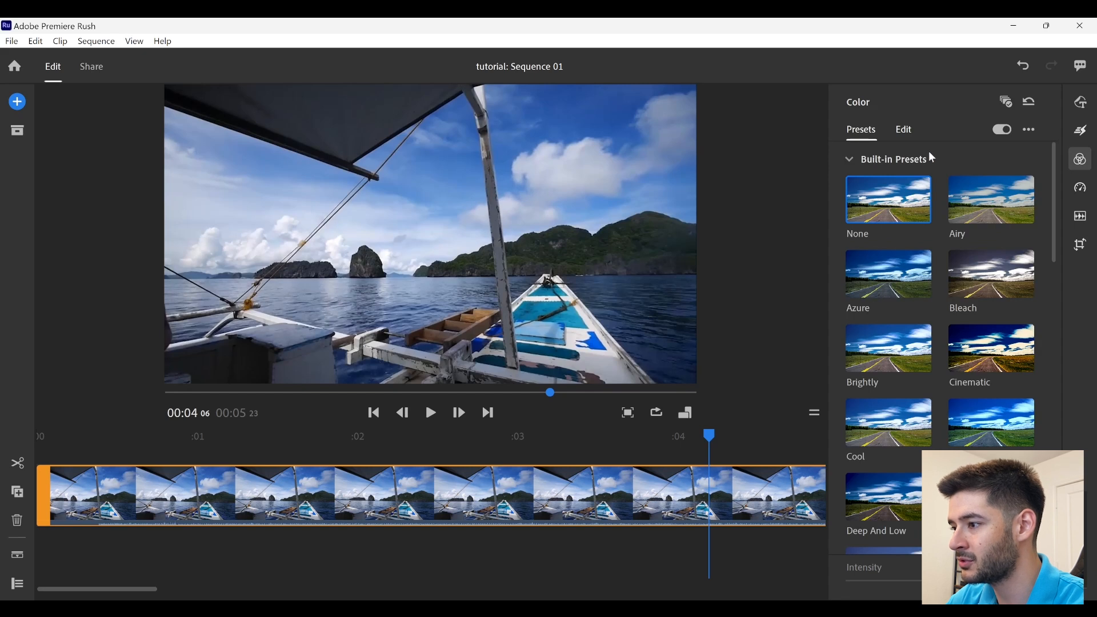
pyautogui.click(905, 131)
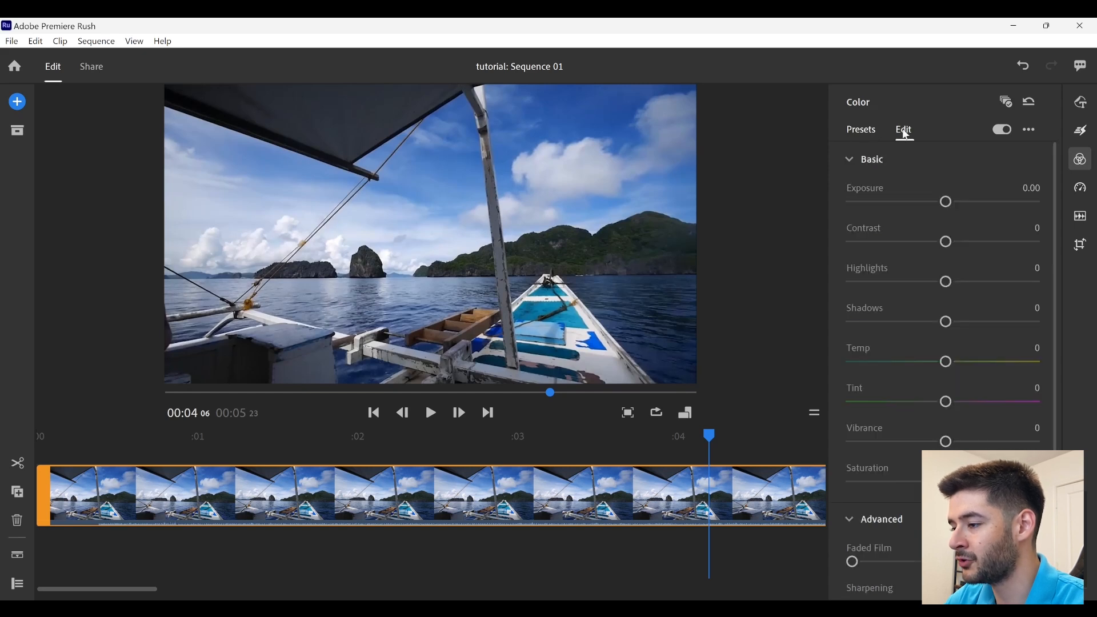
pyautogui.click(1080, 187)
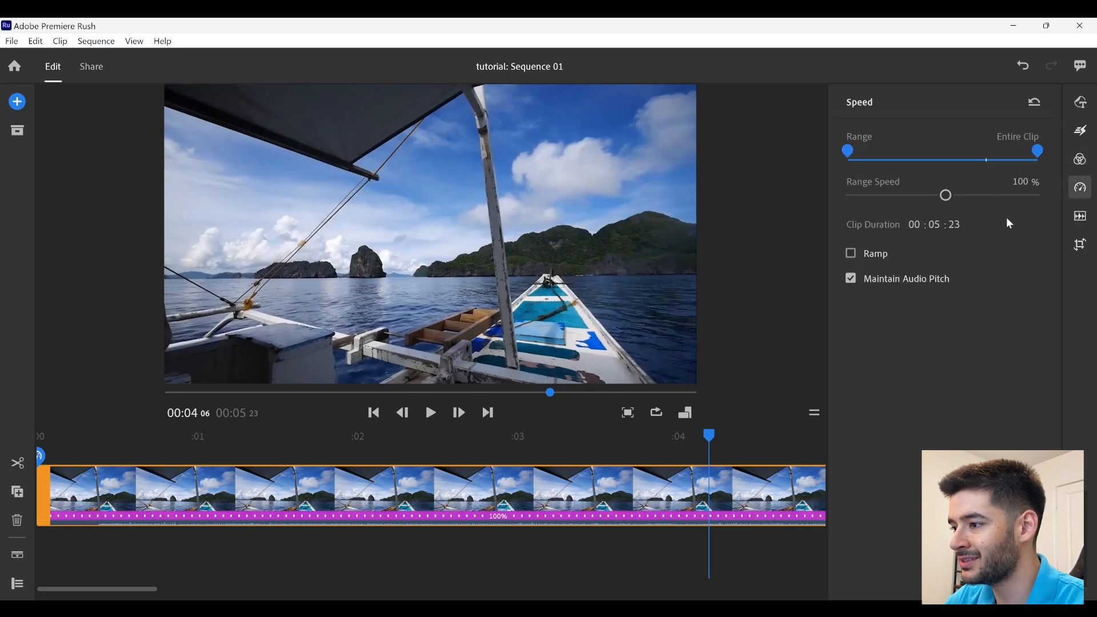
pyautogui.click(1081, 217)
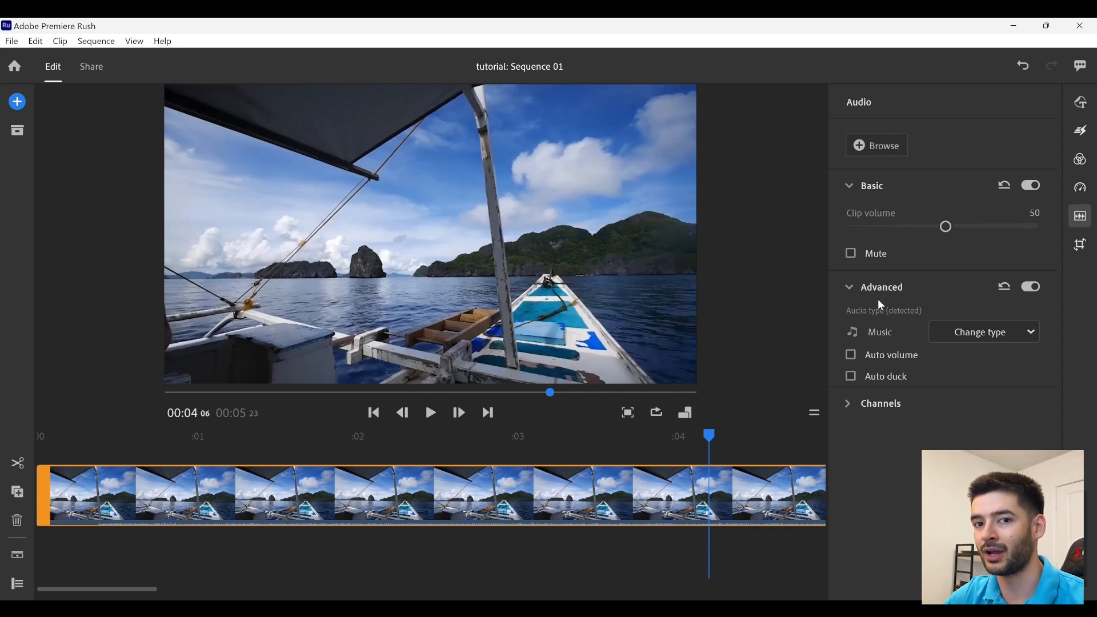
pyautogui.click(1081, 246)
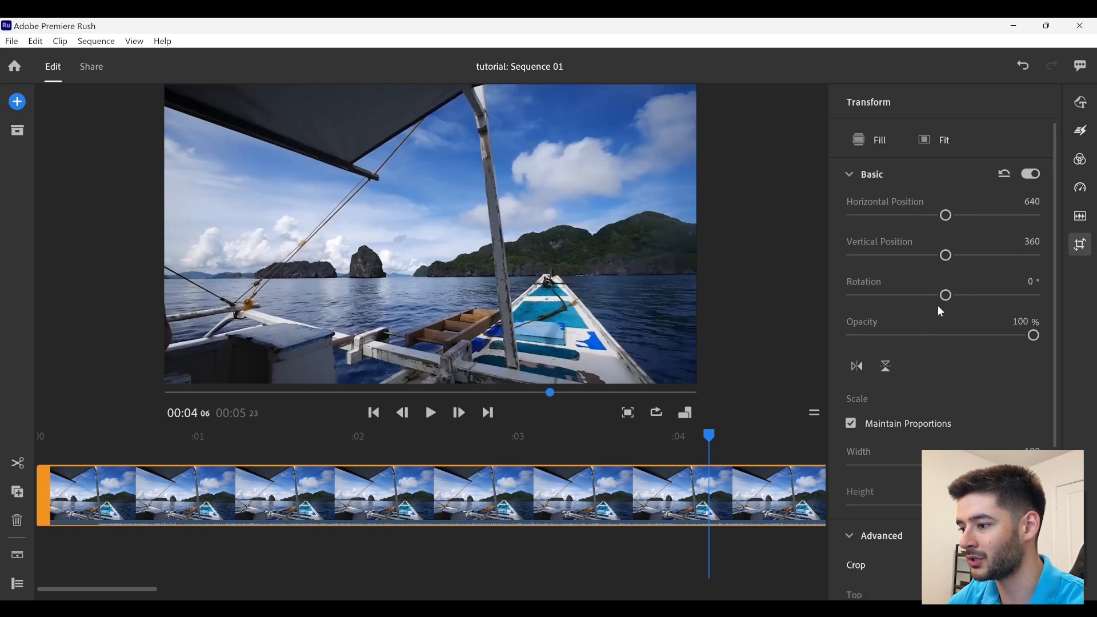
pyautogui.moveTo(1054, 403); pyautogui.dragTo(1057, 550)
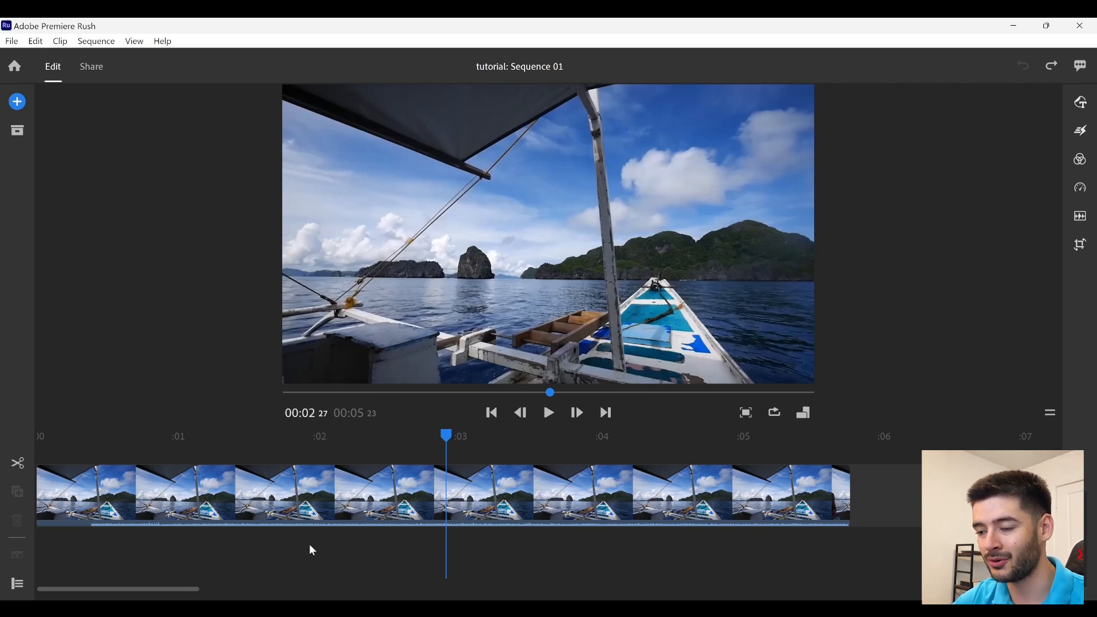
# Step the playhead back seven frames to 00:02 20.
pyautogui.press('Left')
pyautogui.press('Left')
pyautogui.press('Left')
pyautogui.press('Left')
pyautogui.press('Left')
pyautogui.press('Left')
pyautogui.press('Left')
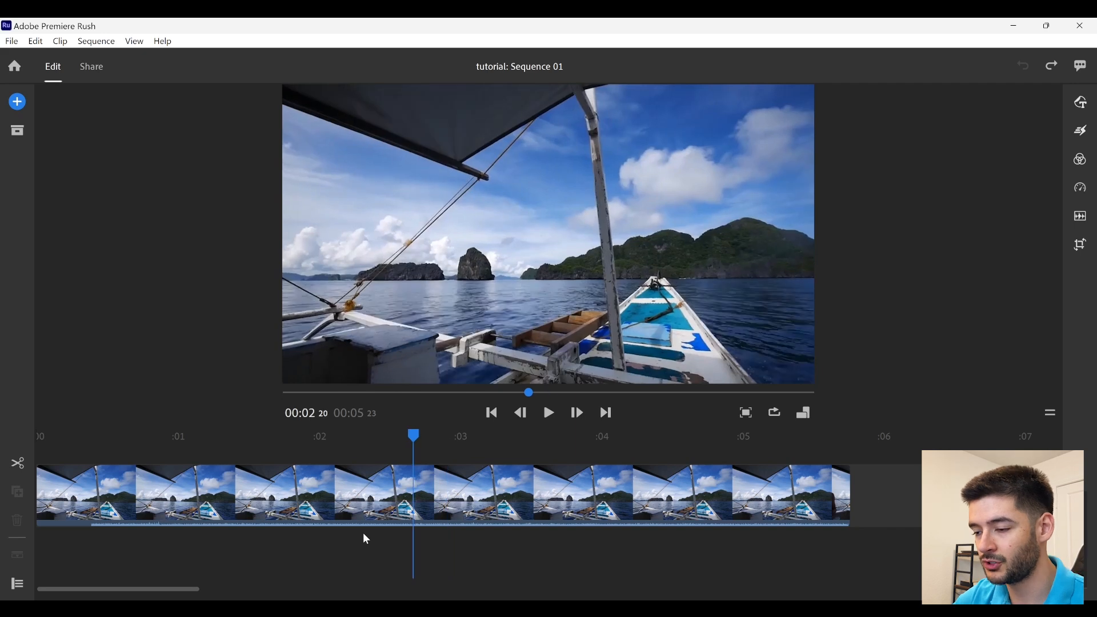
# Split the boat clip on the timeline at 00:01 00.
pyautogui.click(411, 494)
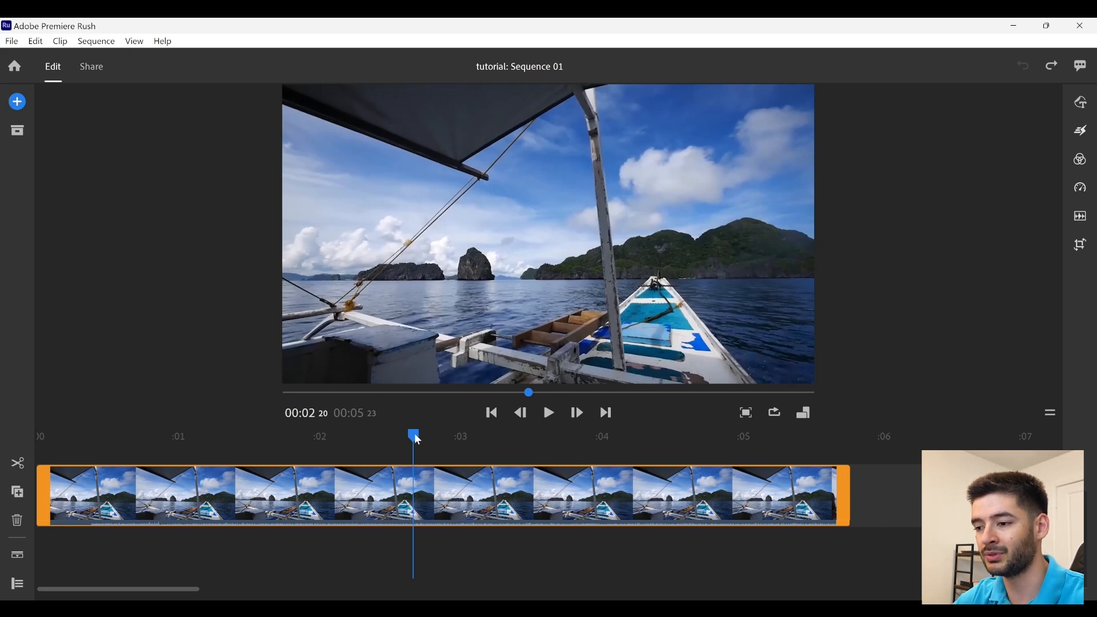
pyautogui.moveTo(418, 440); pyautogui.dragTo(184, 443)
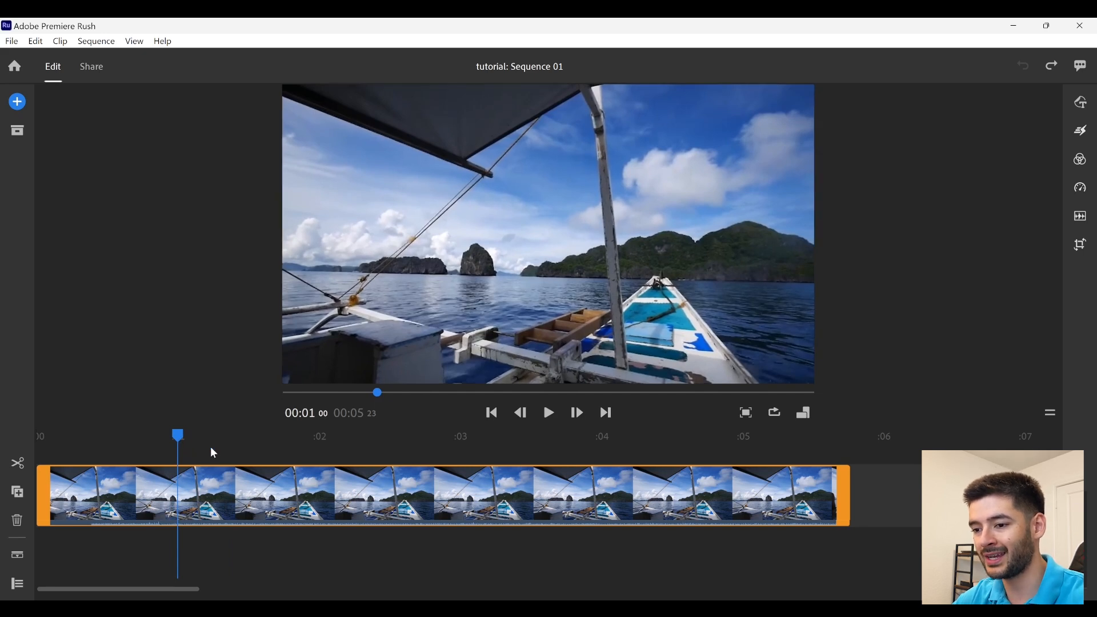
pyautogui.click(18, 466)
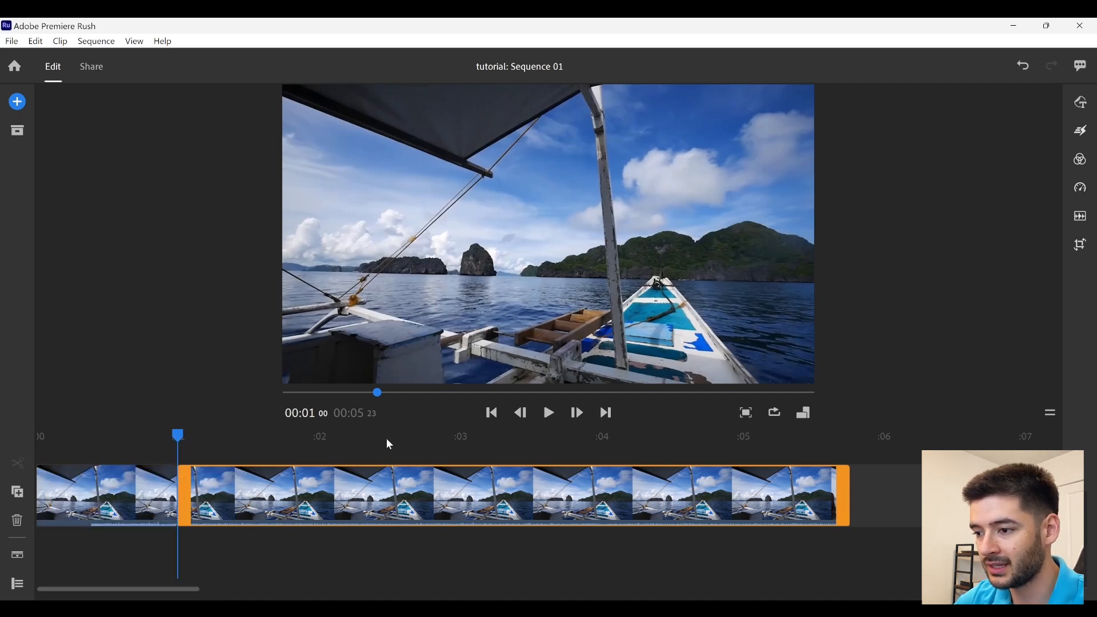
# Split the boat clip at 00:03 00 and delete the middle segment between the two cuts.
pyautogui.moveTo(387, 437); pyautogui.dragTo(462, 439)
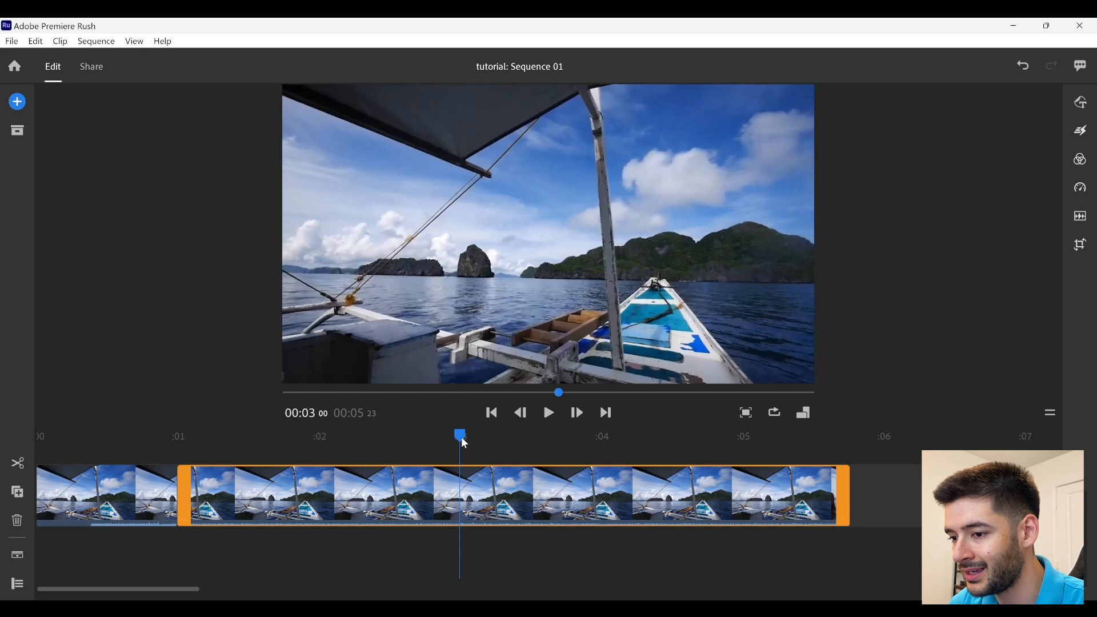
pyautogui.click(17, 464)
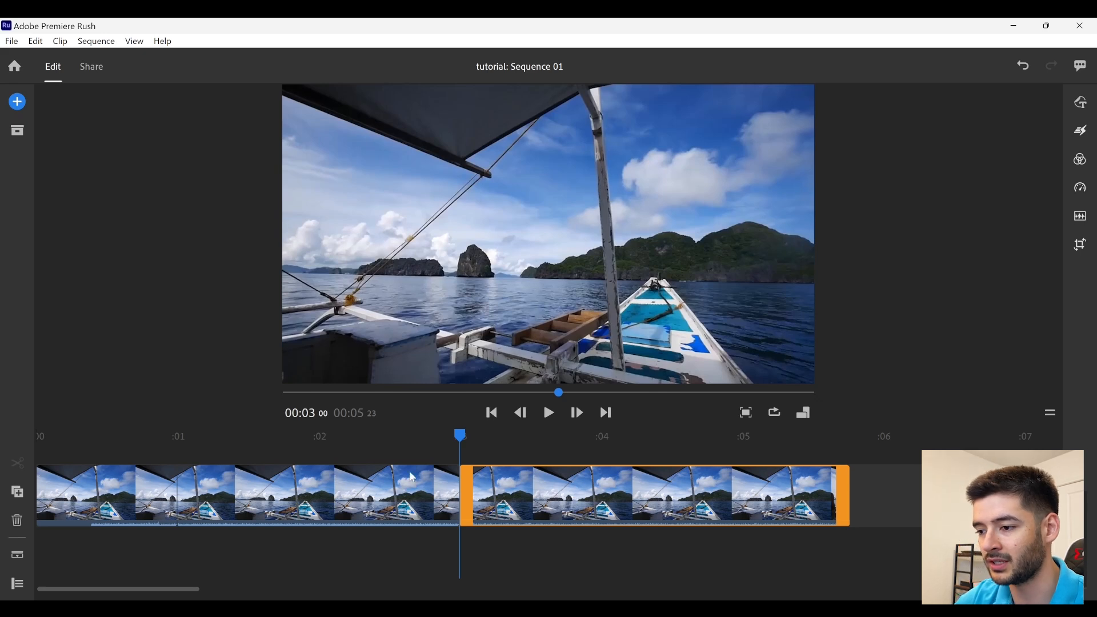
pyautogui.click(318, 494)
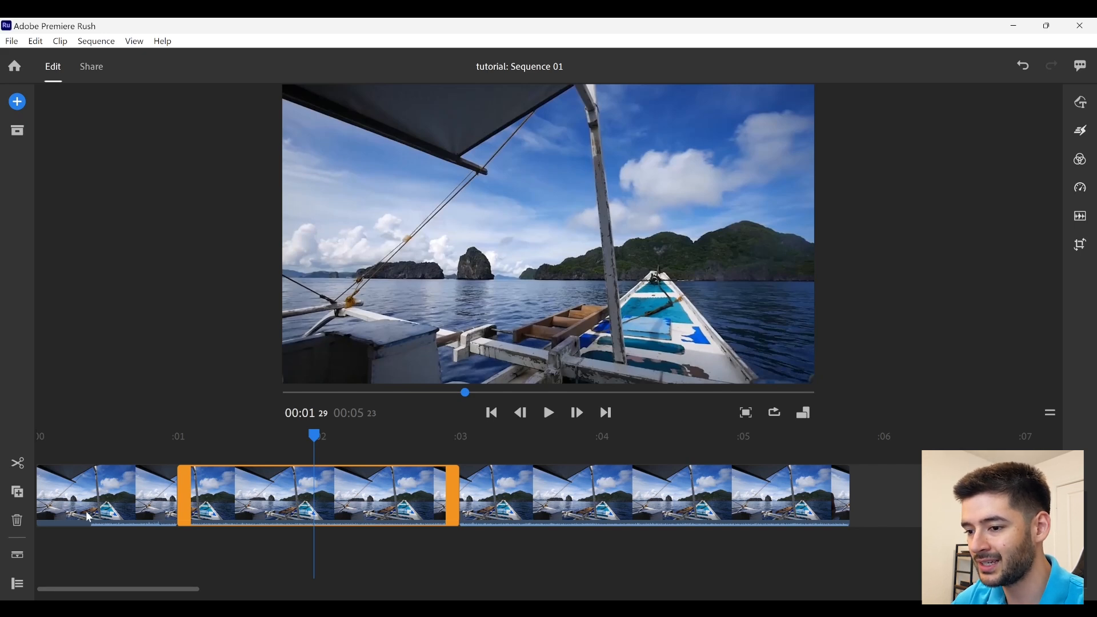
pyautogui.click(18, 521)
# Try moving the second boat segment onto a track above the first, and return it to the main track behind the first segment.
pyautogui.click(244, 496)
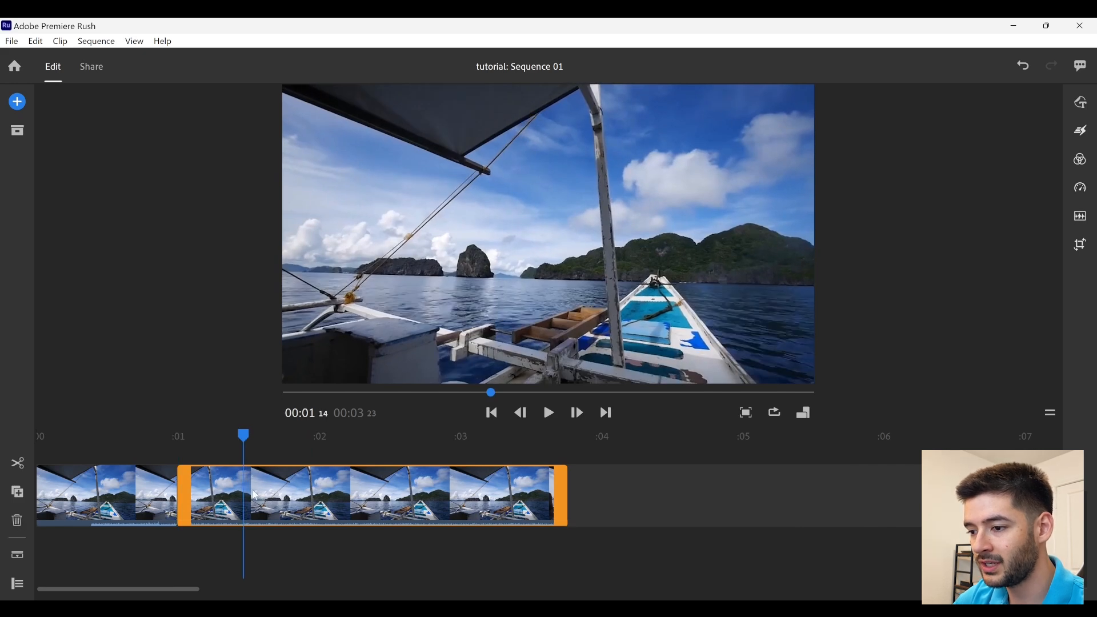
pyautogui.moveTo(264, 498); pyautogui.dragTo(492, 480)
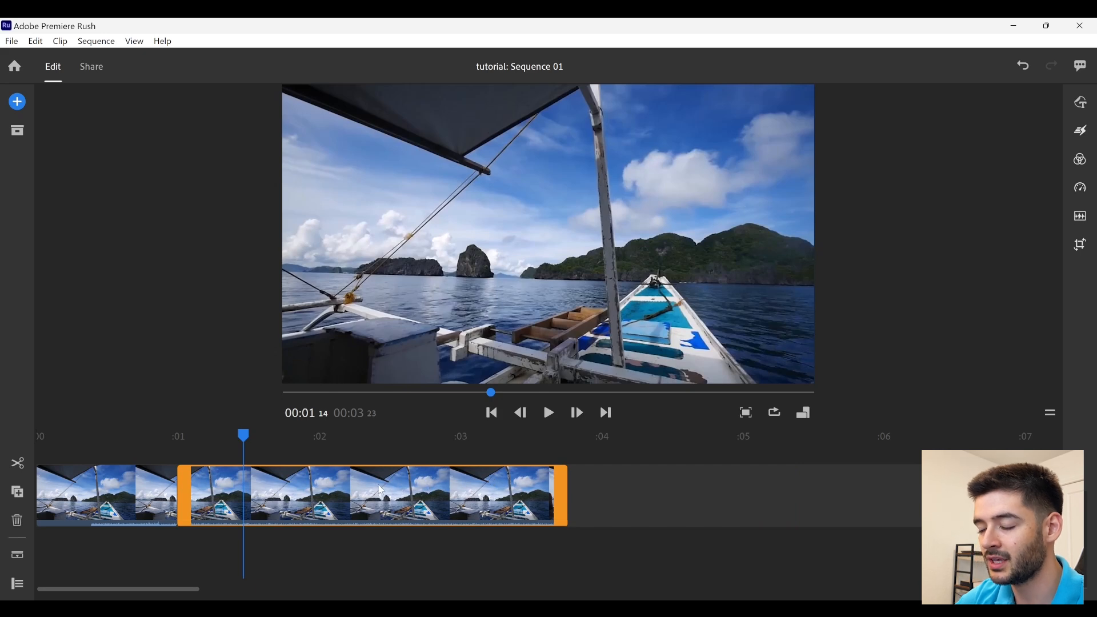
pyautogui.moveTo(316, 491); pyautogui.dragTo(256, 457)
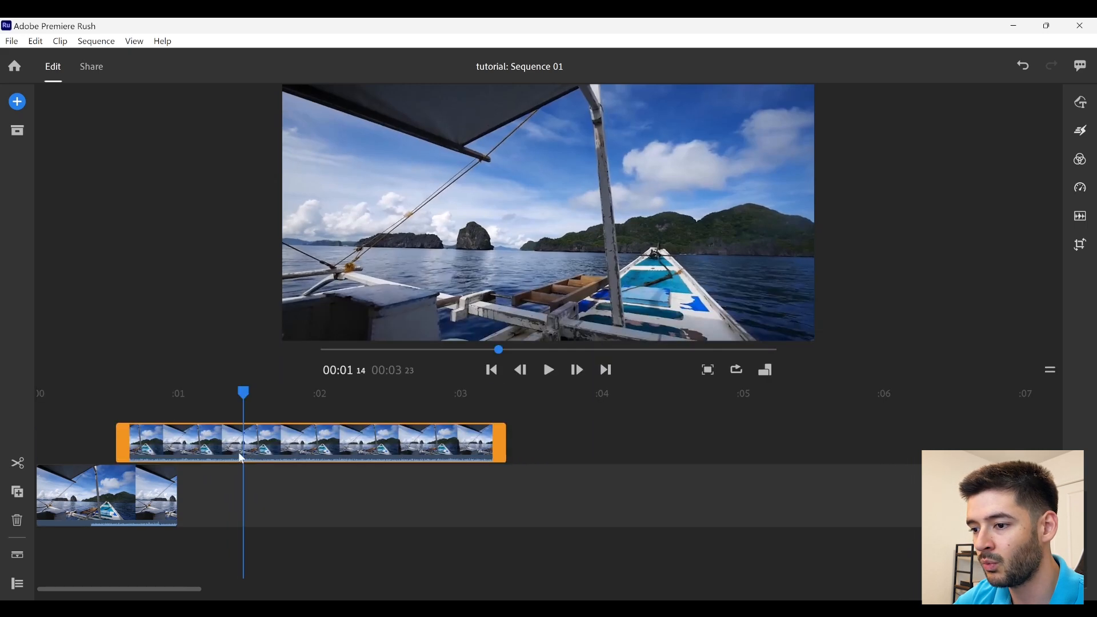
pyautogui.click(181, 431)
pyautogui.moveTo(150, 434); pyautogui.dragTo(430, 486)
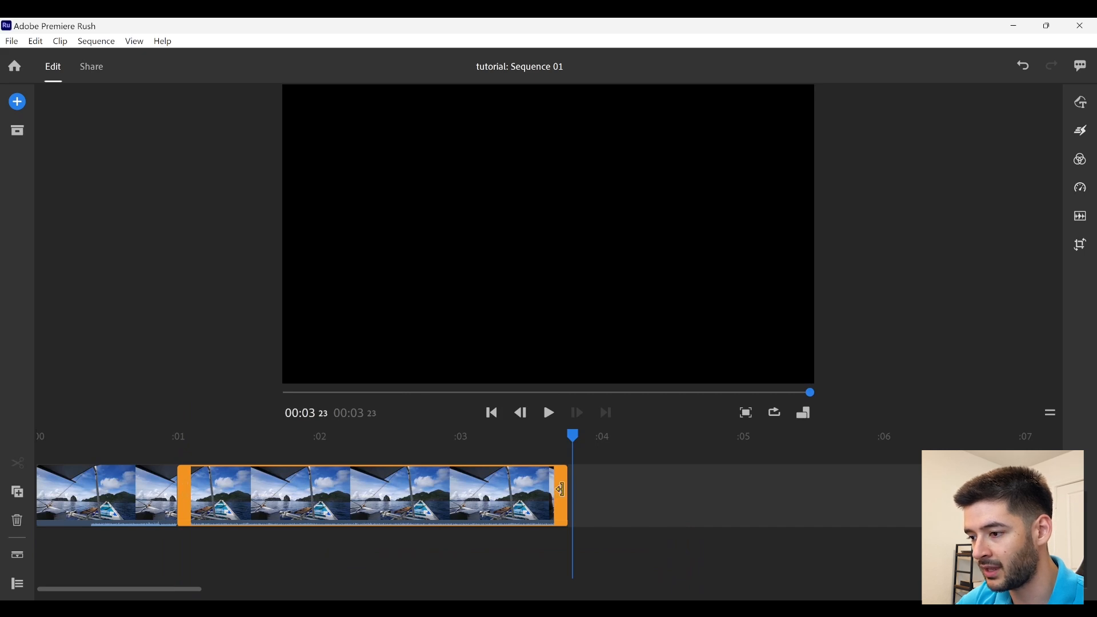
# Try trimming the second boat segment's end to 00:02 00 and its start inward, undoing each trim.
pyautogui.moveTo(560, 490); pyautogui.dragTo(309, 490)
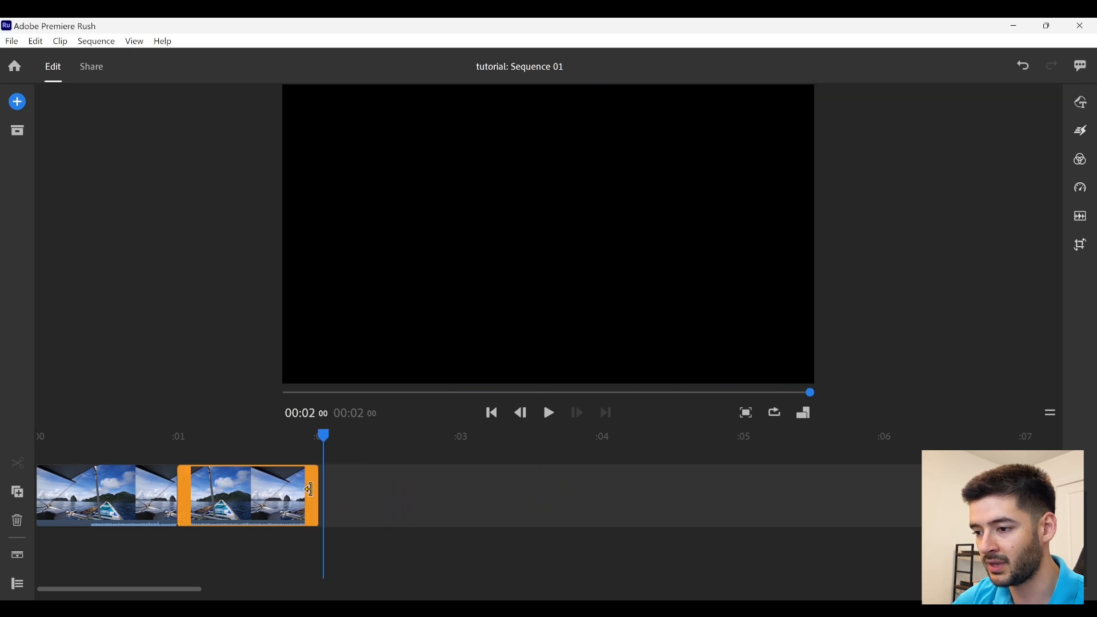
pyautogui.hotkey('ctrl', 'z')
pyautogui.moveTo(195, 491); pyautogui.dragTo(328, 490)
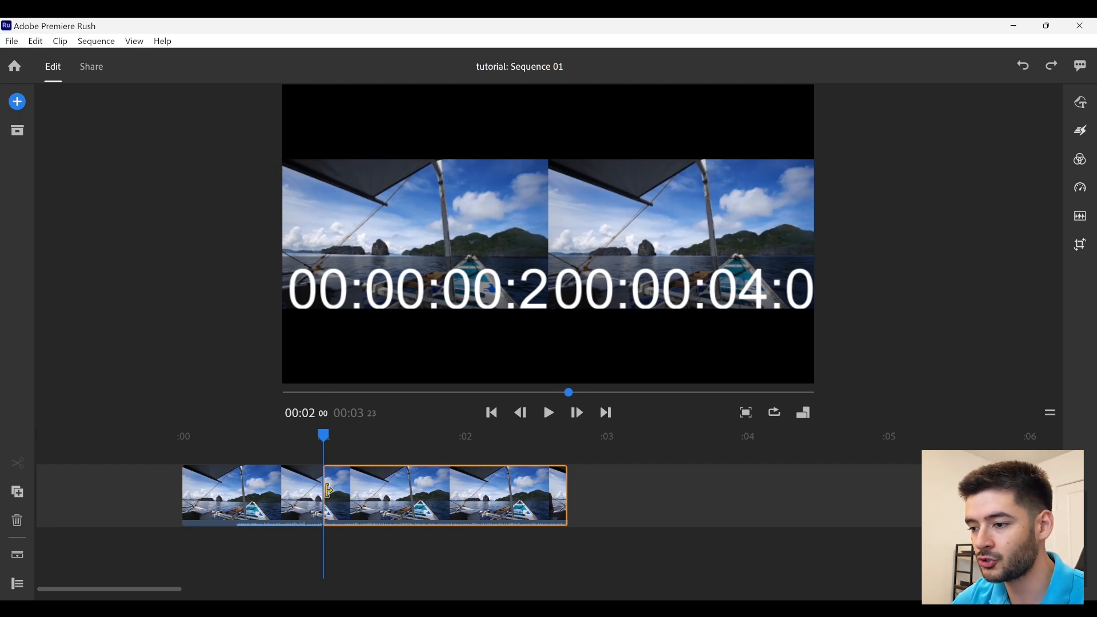
pyautogui.moveTo(329, 490); pyautogui.dragTo(328, 496)
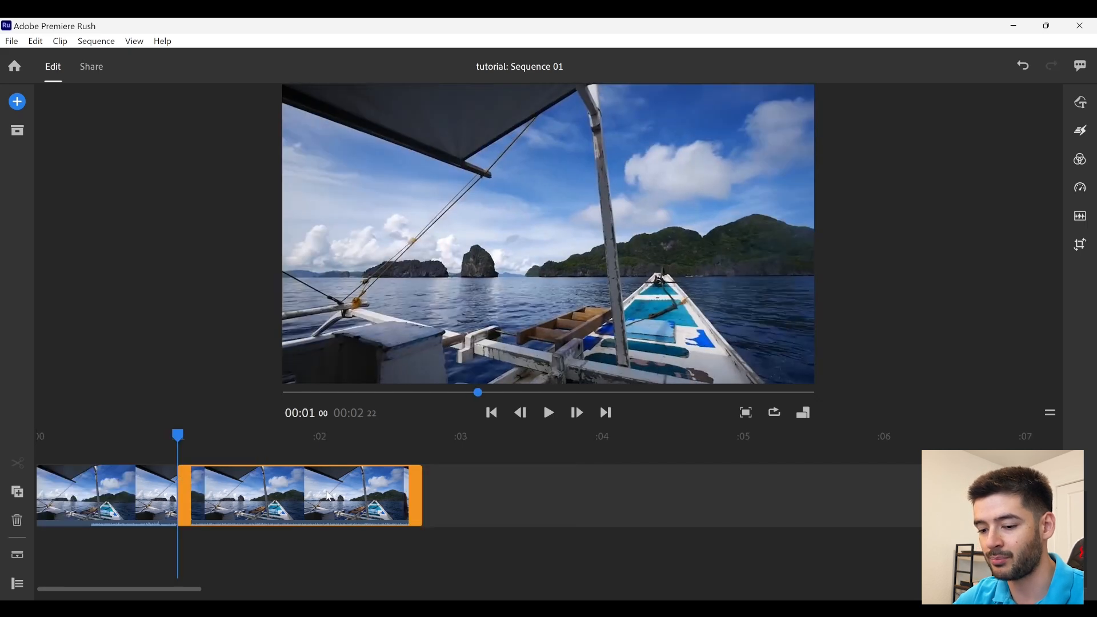
pyautogui.hotkey('ctrl', 'z')
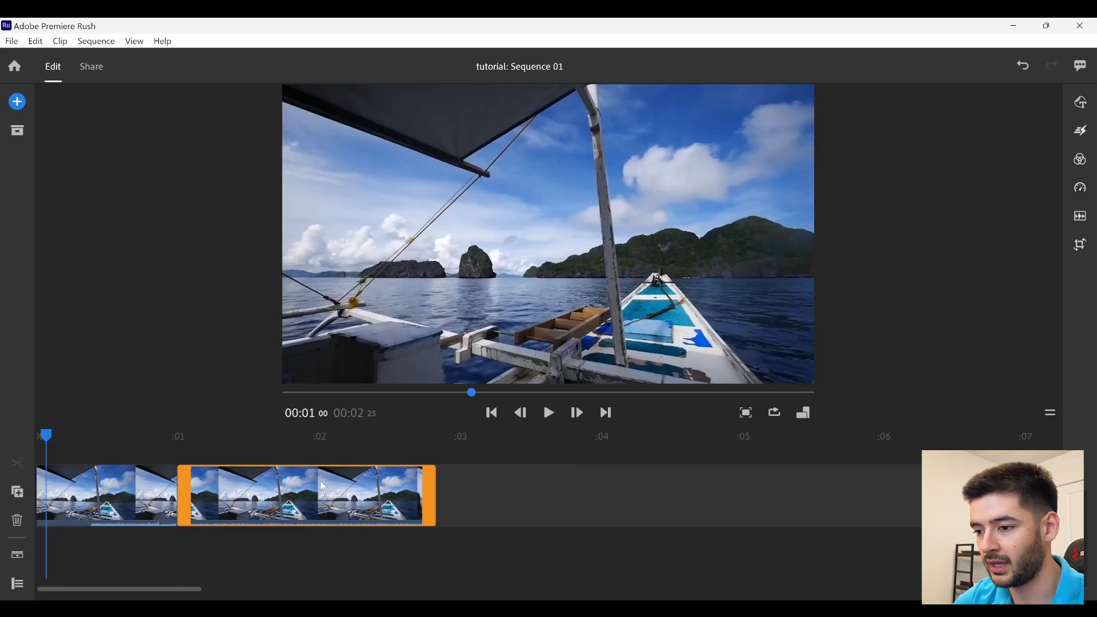
pyautogui.moveTo(555, 473); pyautogui.dragTo(636, 471)
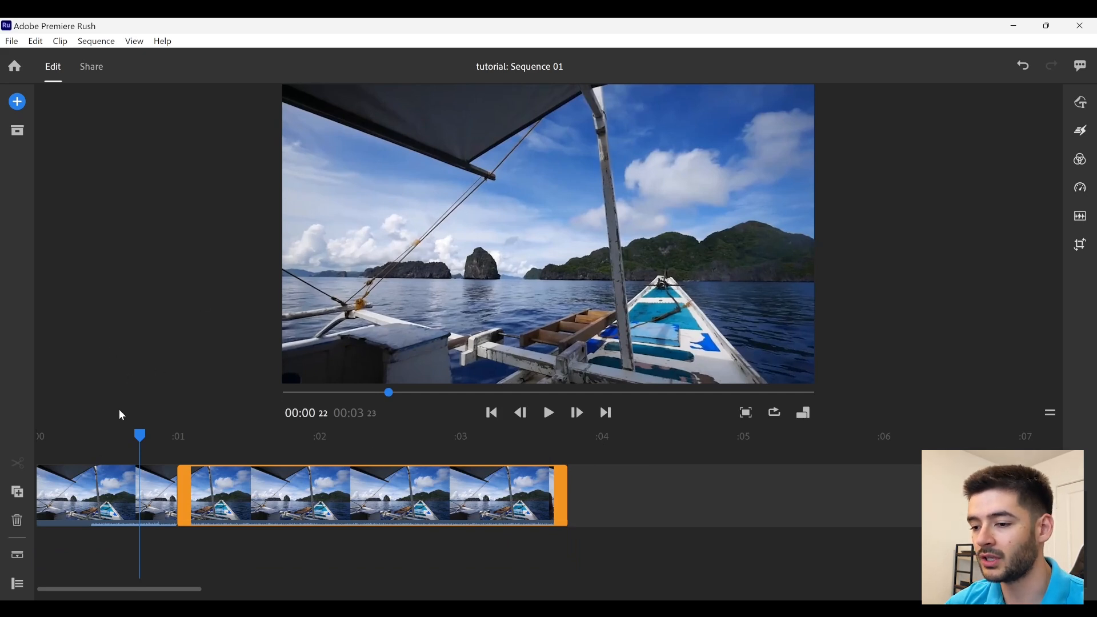
# Expand the audio of the timeline clips to show their waveforms.
pyautogui.click(19, 558)
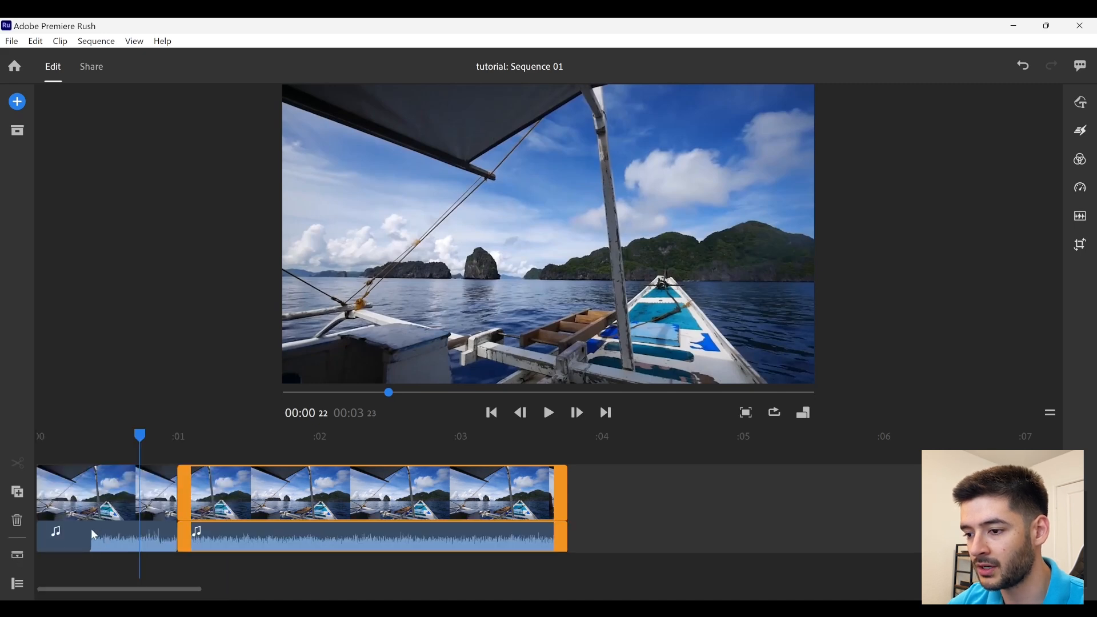
# Trim the first boat segment's start to 00:00 11, where its audio begins.
pyautogui.moveTo(142, 441); pyautogui.dragTo(88, 446)
pyautogui.click(59, 478)
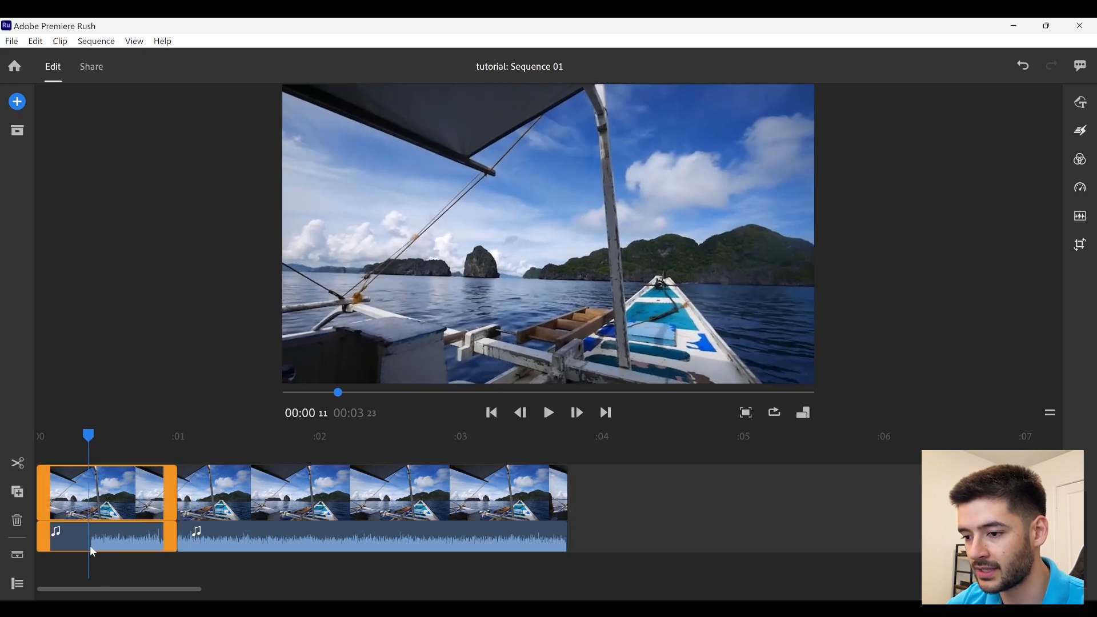
pyautogui.moveTo(40, 502); pyautogui.dragTo(95, 503)
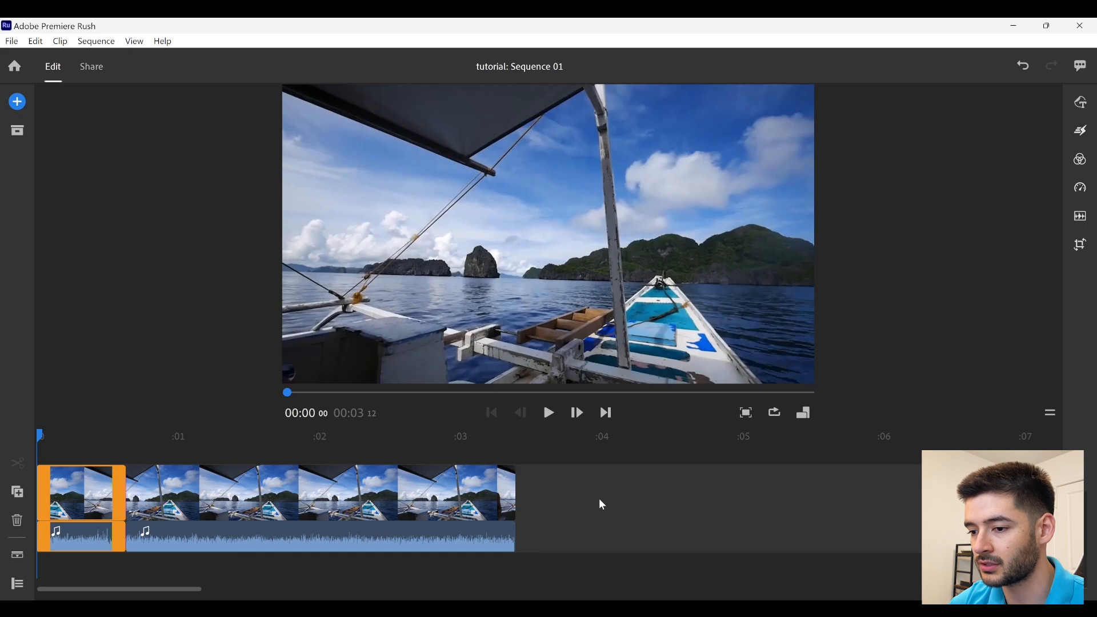
# Show the timeline's track controls for locking, muting and visibility, and hide them again.
pyautogui.click(21, 590)
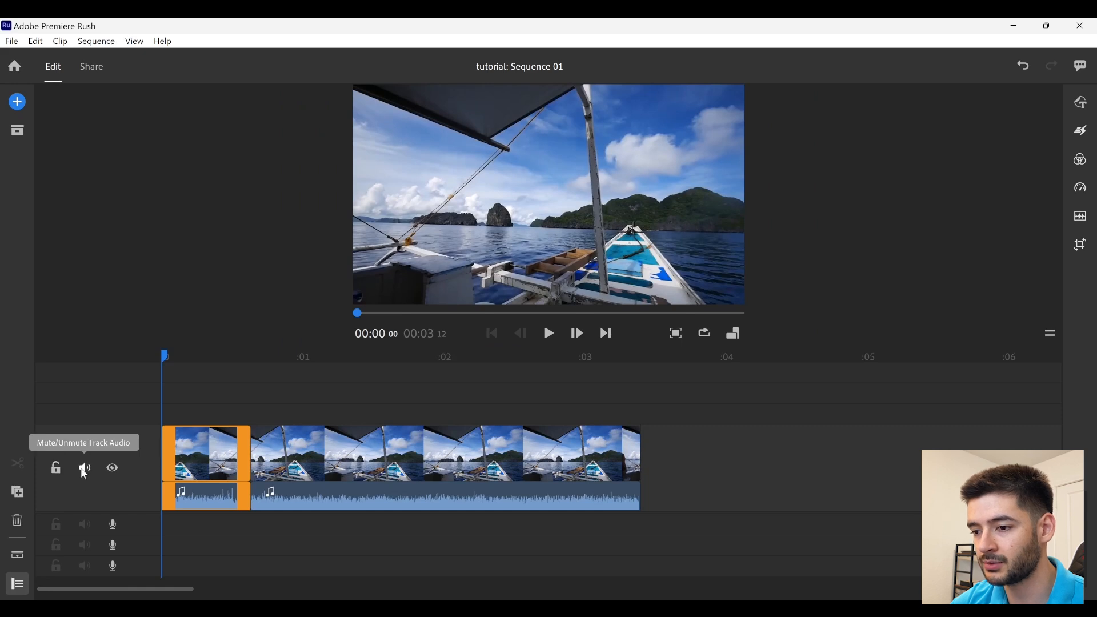
pyautogui.click(112, 469)
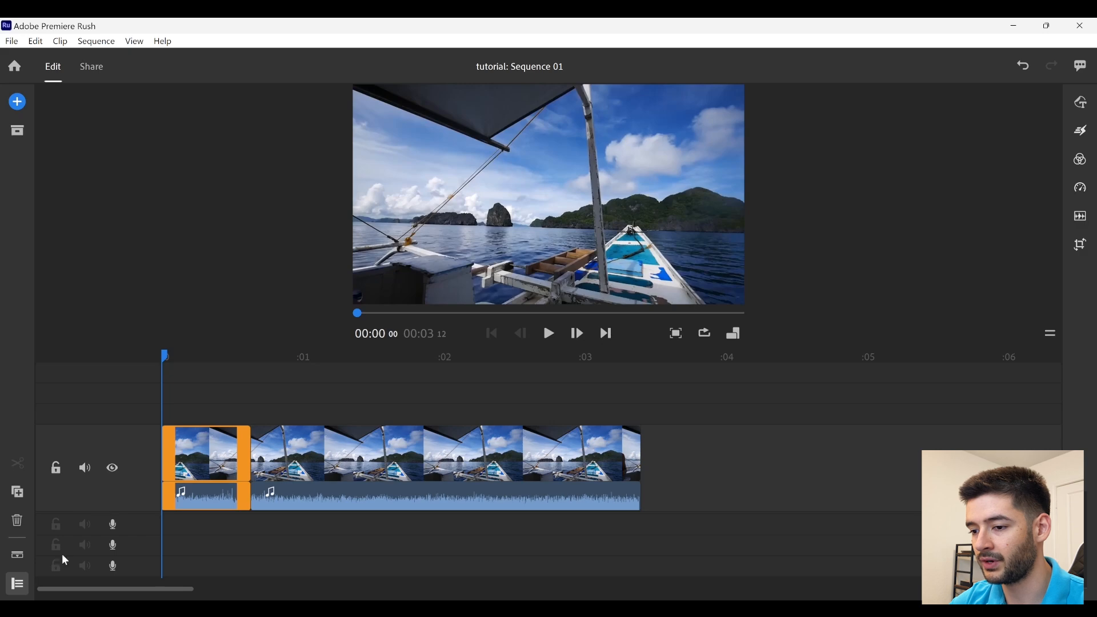
pyautogui.click(17, 584)
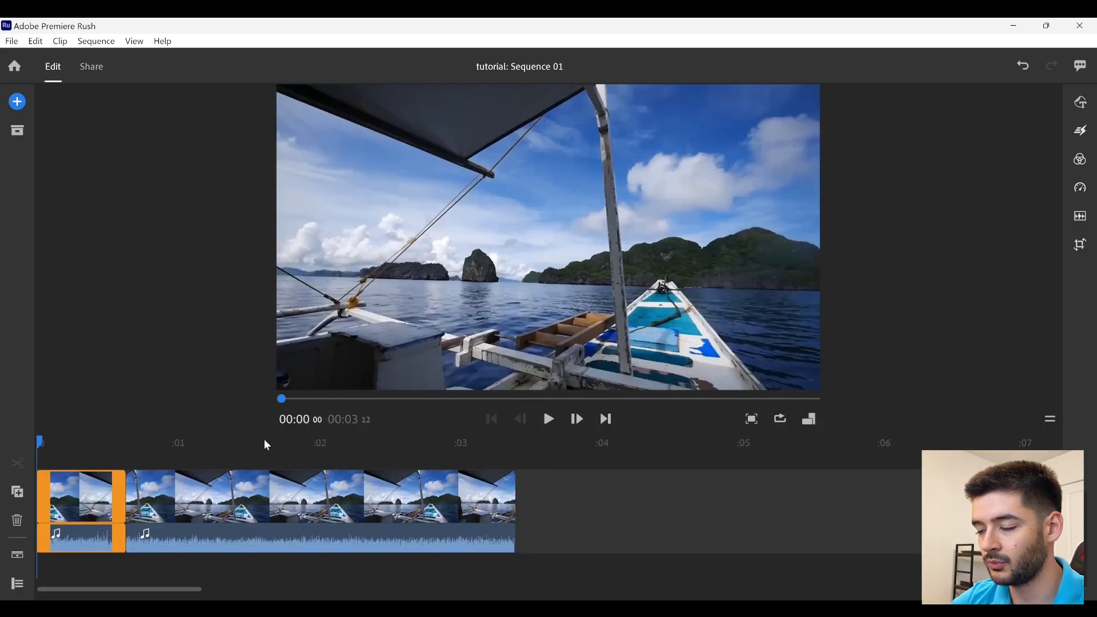
# Duplicate the second boat segment and delete the copy from the end of the timeline.
pyautogui.moveTo(267, 445); pyautogui.dragTo(290, 445)
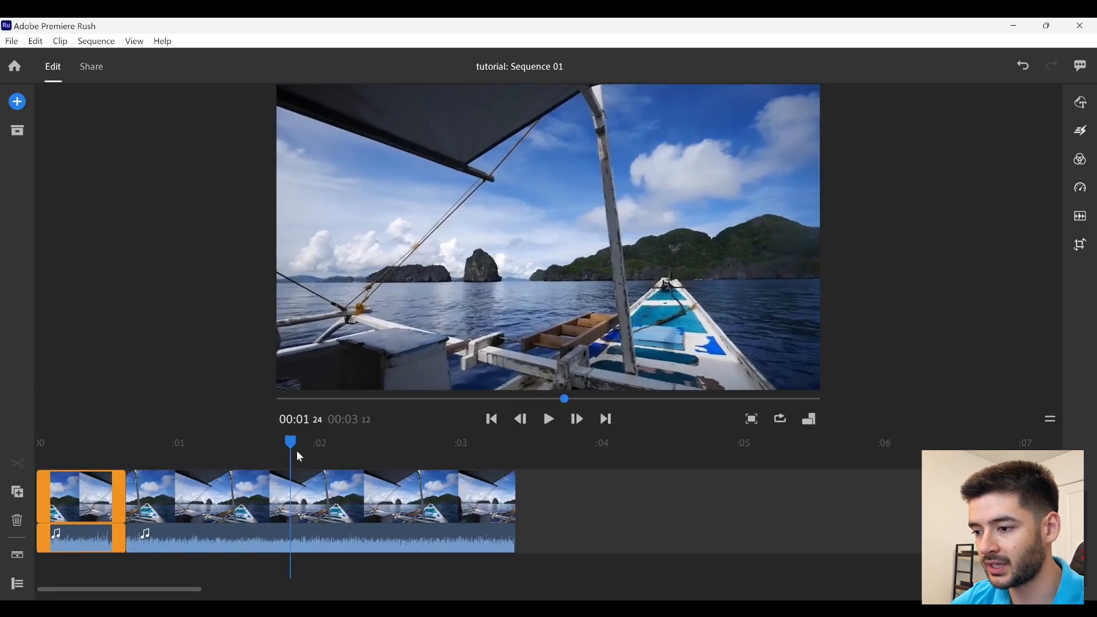
pyautogui.click(315, 505)
pyautogui.click(317, 493)
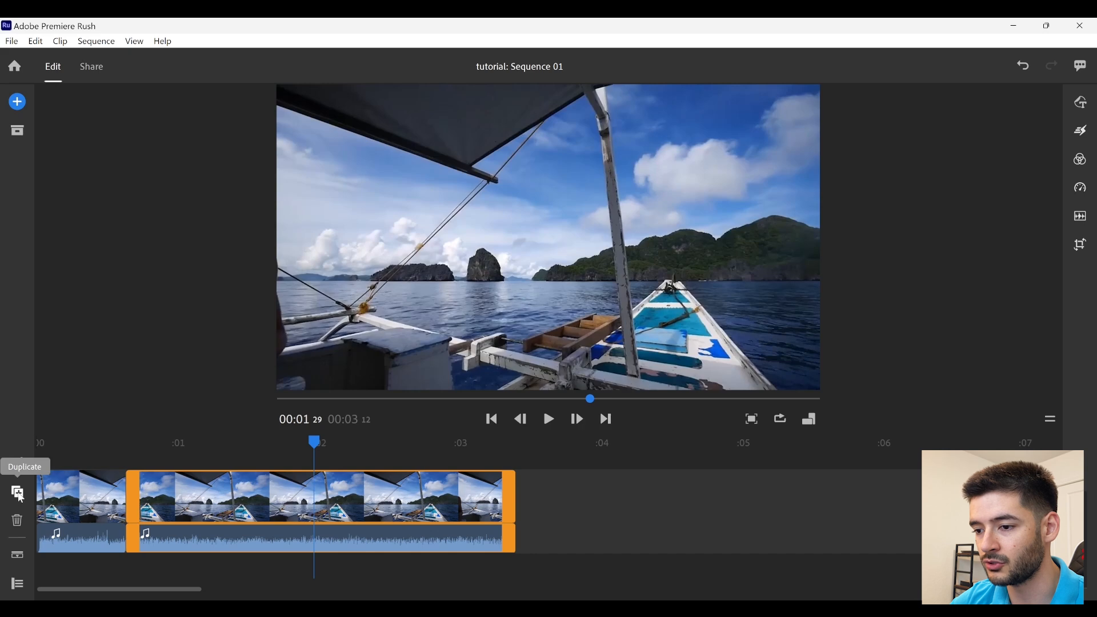
pyautogui.click(19, 495)
pyautogui.click(625, 510)
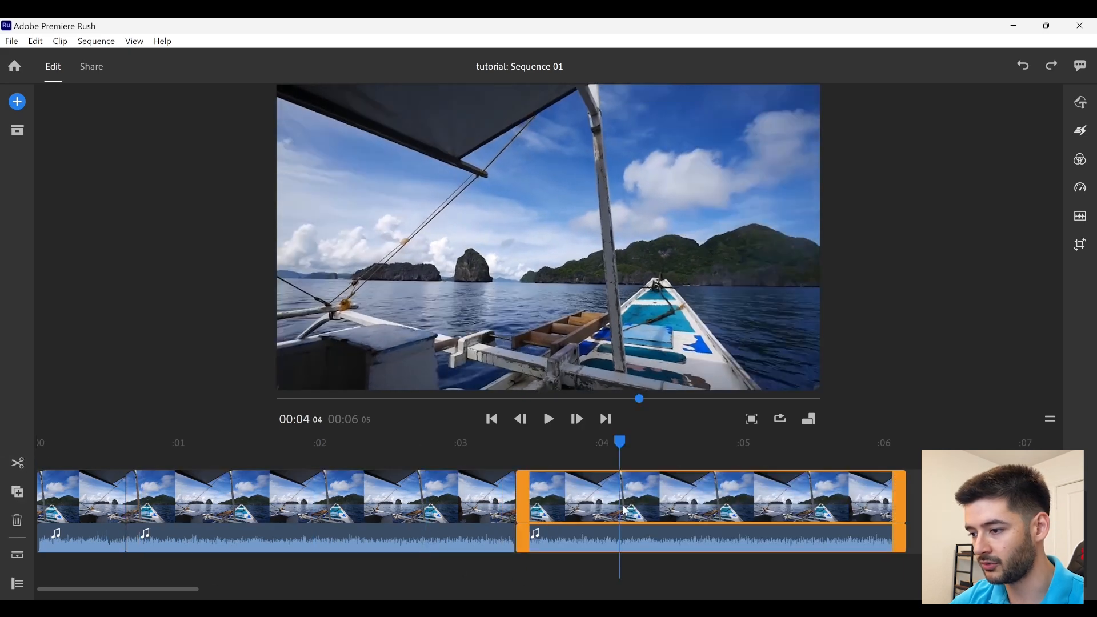
pyautogui.press('Delete')
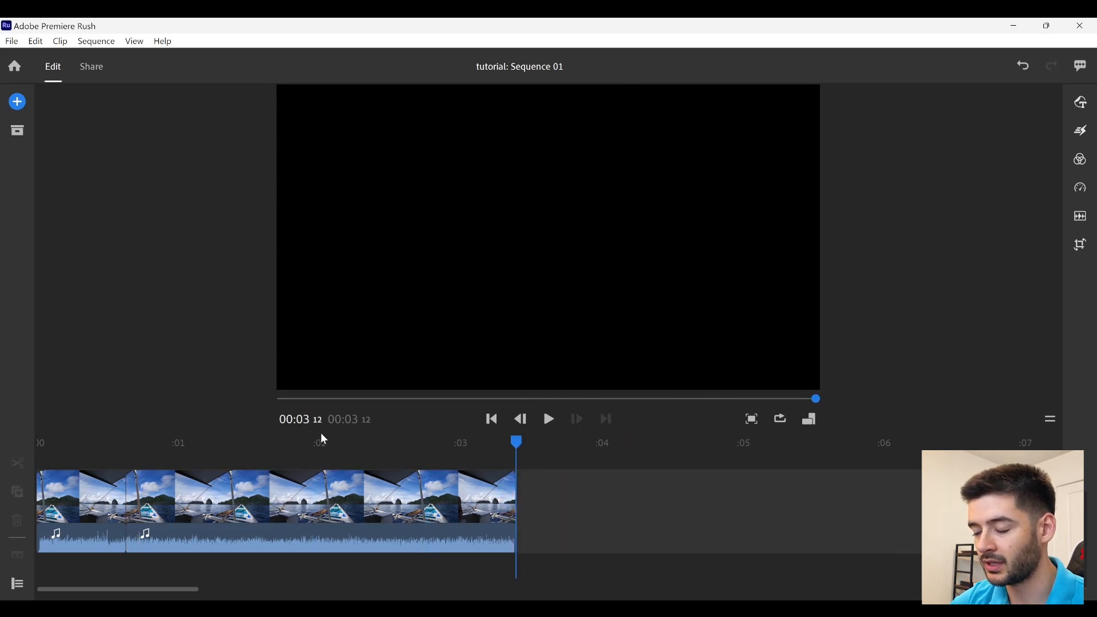
pyautogui.click(290, 444)
pyautogui.click(288, 501)
pyautogui.rightClick(289, 501)
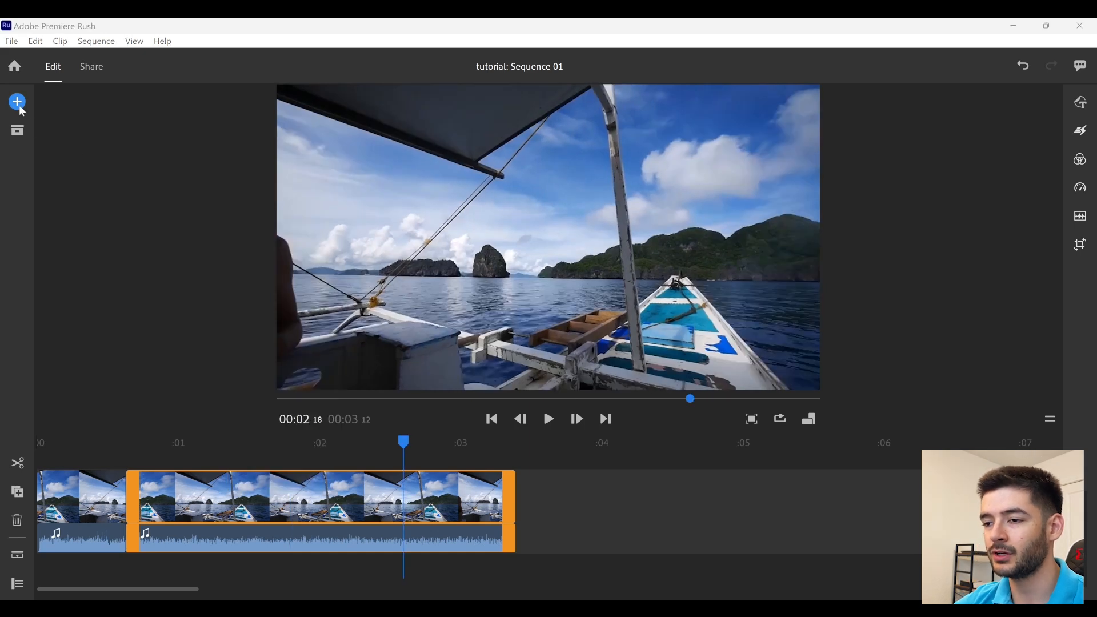
# Add the intro video from the computer's media folder to the main track directly behind the second boat segment.
pyautogui.click(21, 107)
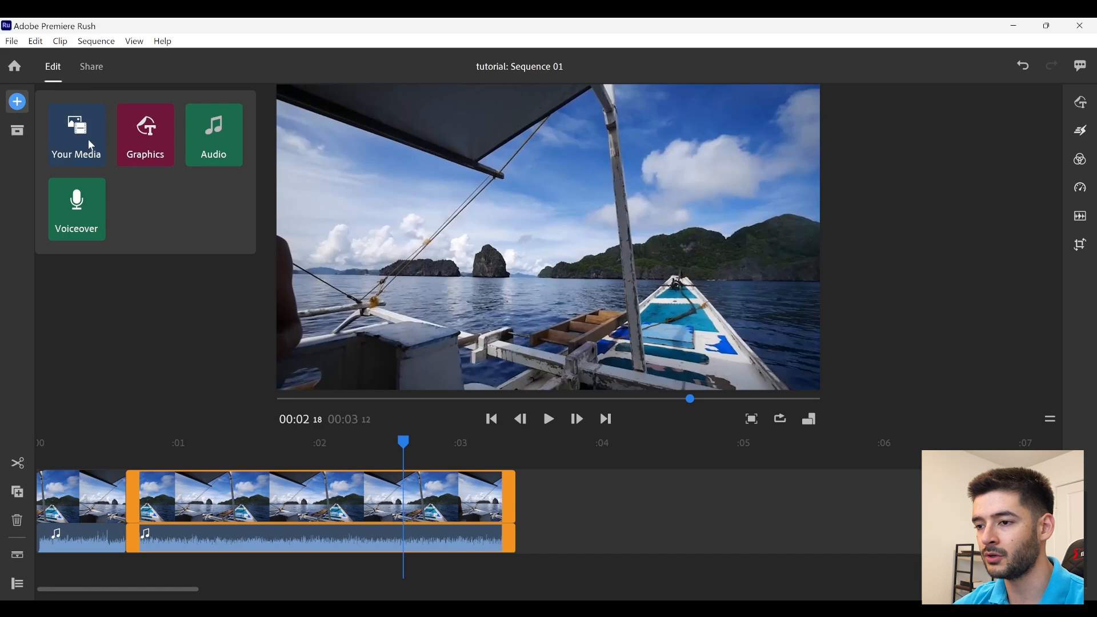
pyautogui.moveTo(857, 599); pyautogui.dragTo(1085, 57)
pyautogui.click(844, 223)
pyautogui.moveTo(843, 223); pyautogui.dragTo(528, 483)
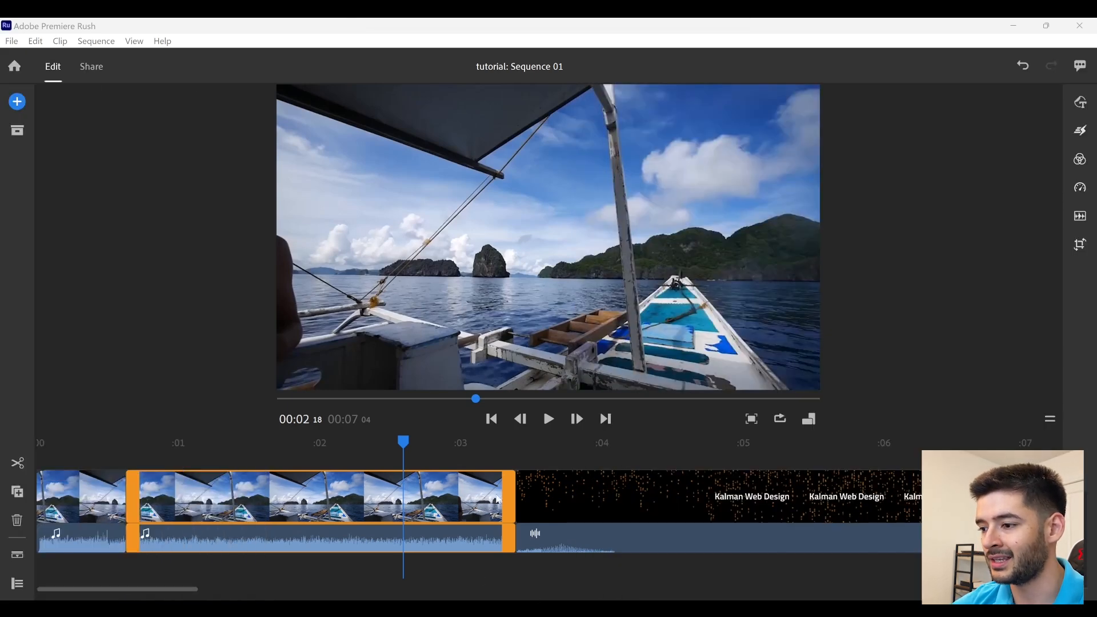
# Play the sequence across the cut from the second boat segment to the intro clip.
pyautogui.moveTo(526, 444); pyautogui.dragTo(550, 468)
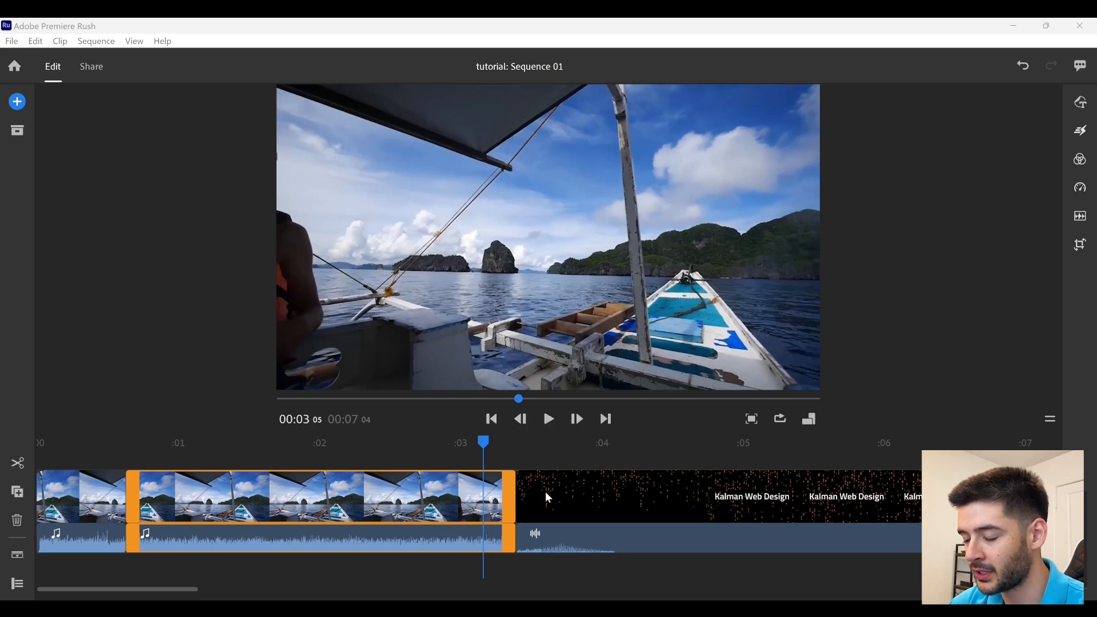
pyautogui.click(551, 420)
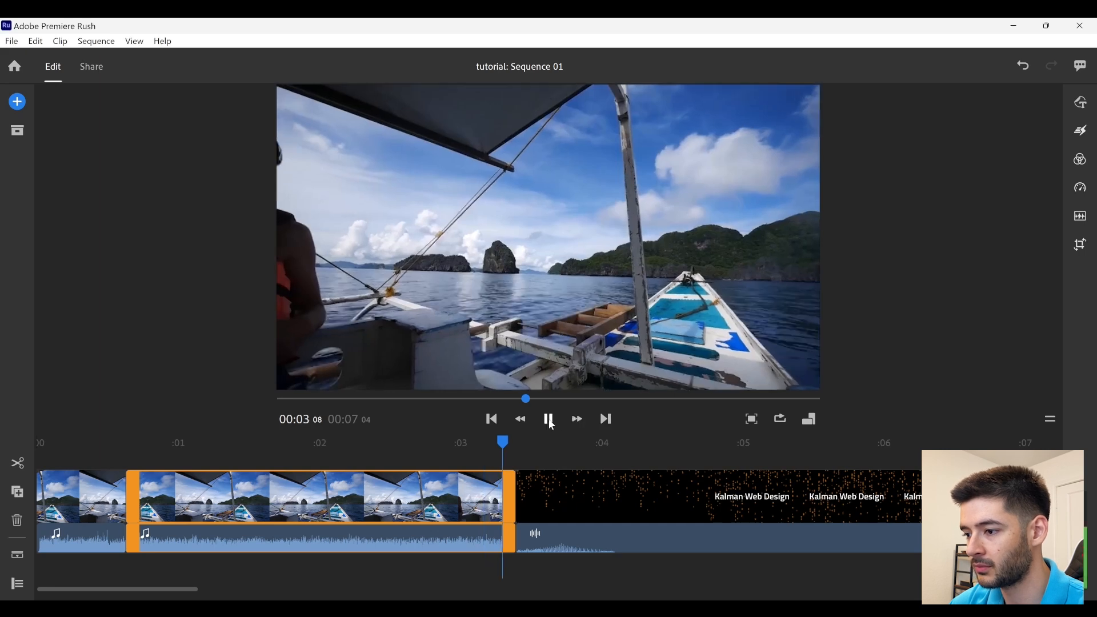
pyautogui.click(549, 420)
# Apply a Dissolve transition at the cut between the second boat segment and the intro clip.
pyautogui.moveTo(526, 437); pyautogui.dragTo(469, 447)
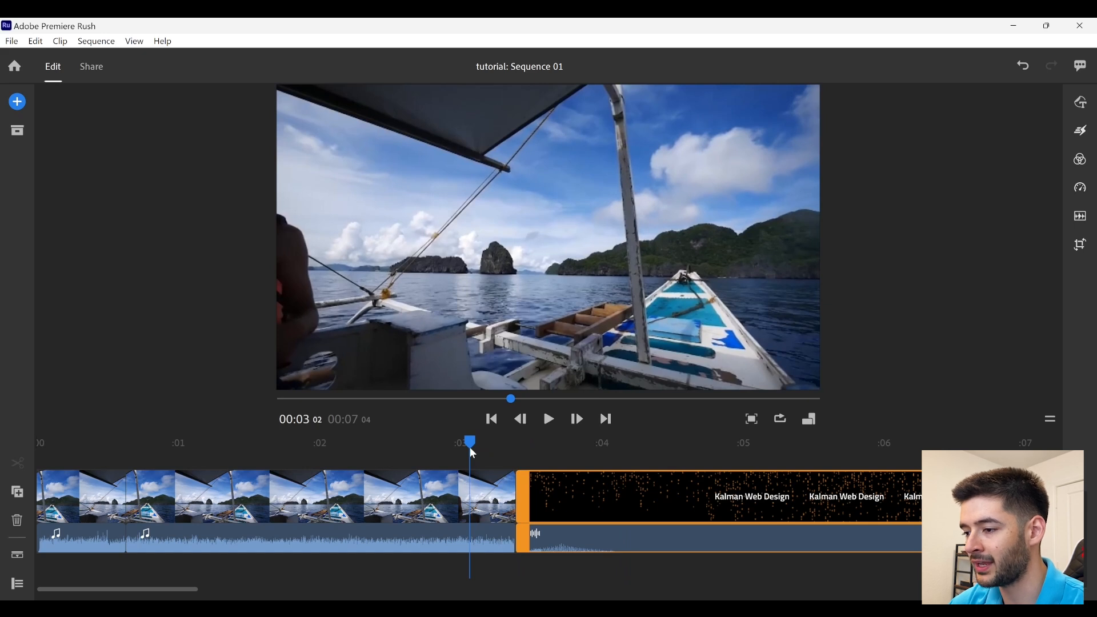
pyautogui.click(471, 493)
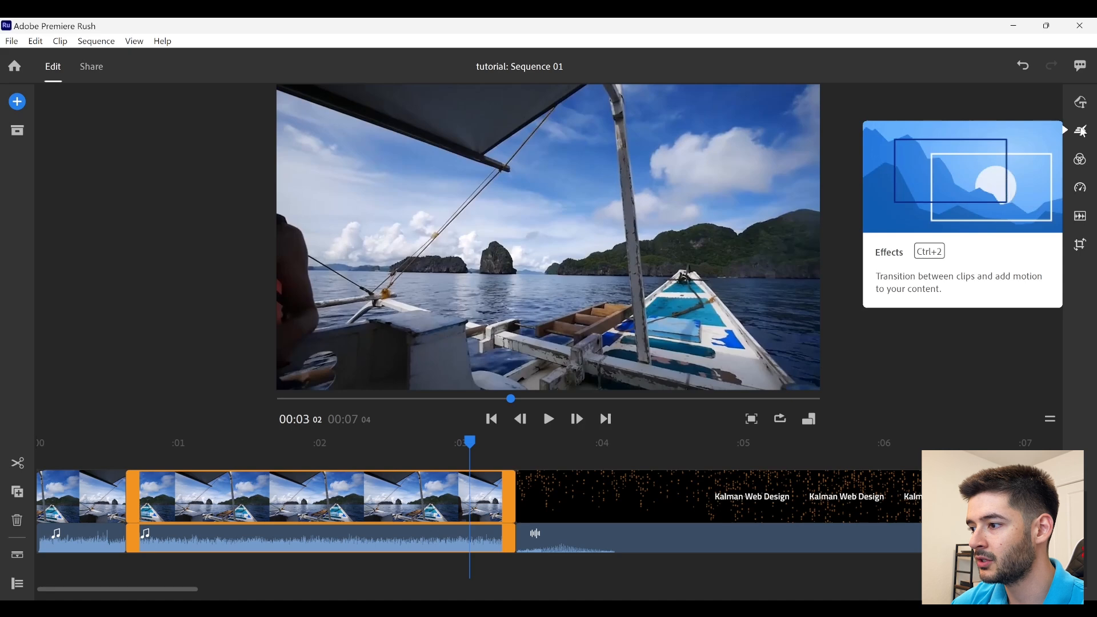
pyautogui.click(1080, 131)
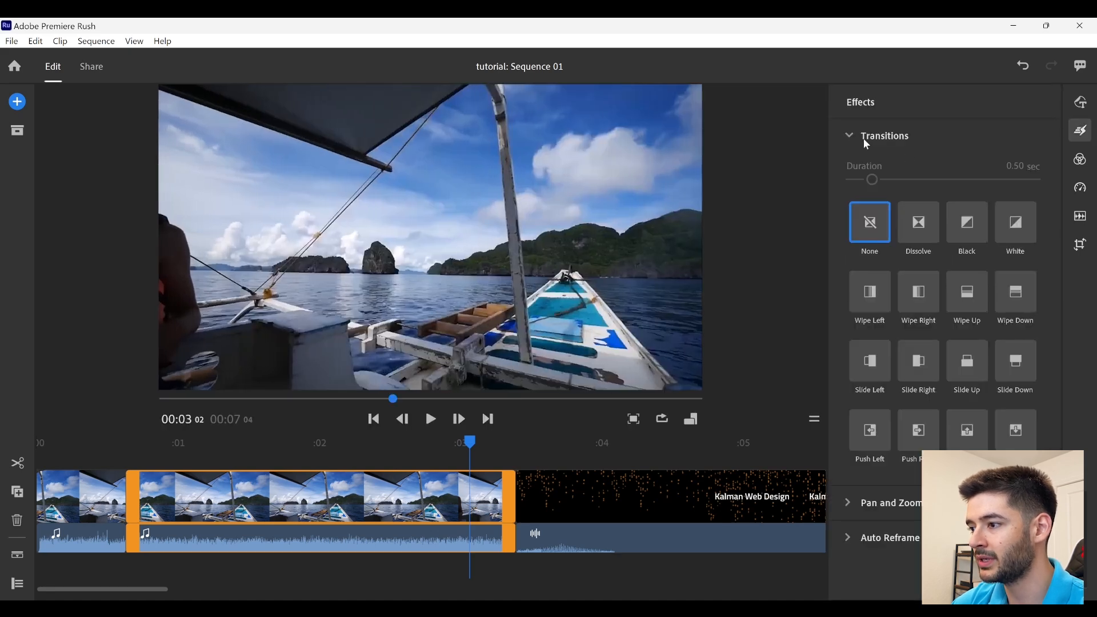
pyautogui.moveTo(864, 139)
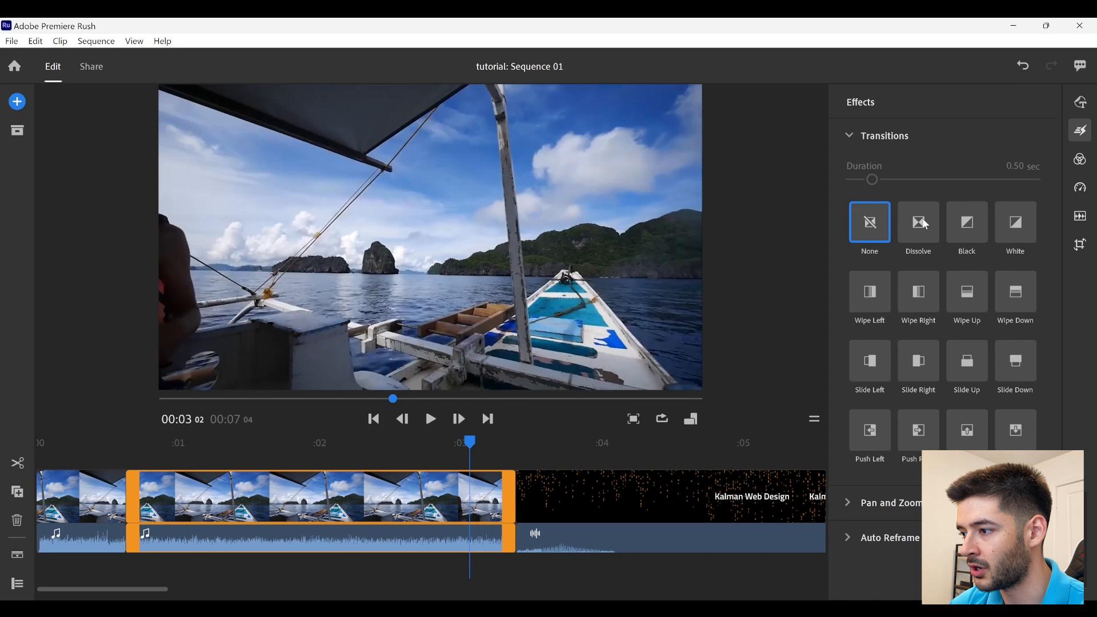
pyautogui.moveTo(924, 224); pyautogui.dragTo(566, 493)
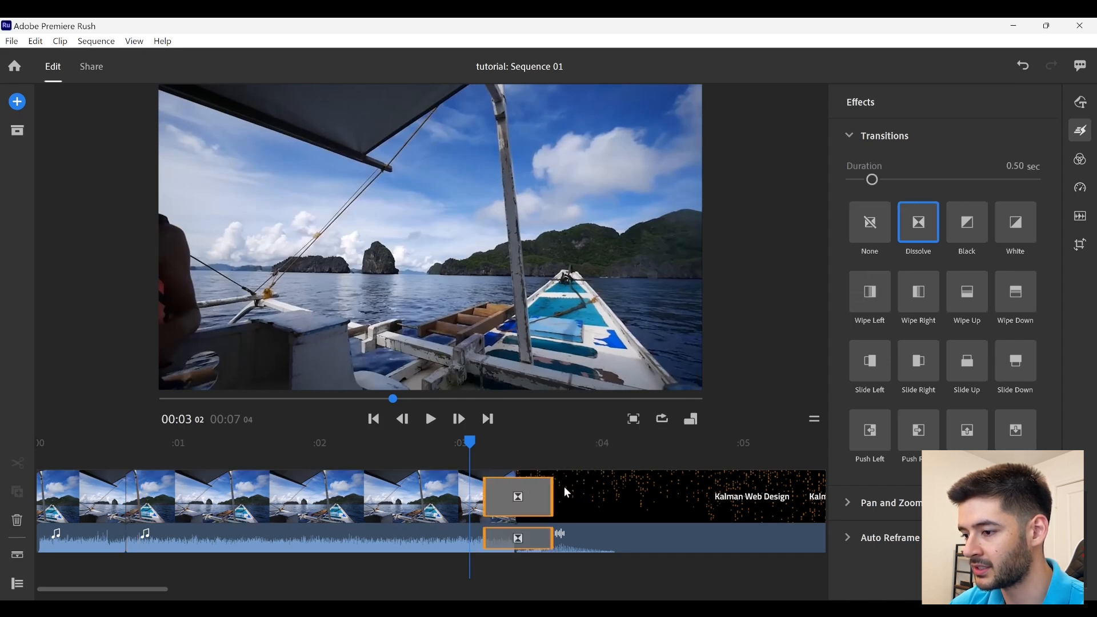
# Play back the dissolve from about 00:02 24 and place the playhead inside it at 00:03 10.
pyautogui.moveTo(461, 445); pyautogui.dragTo(433, 448)
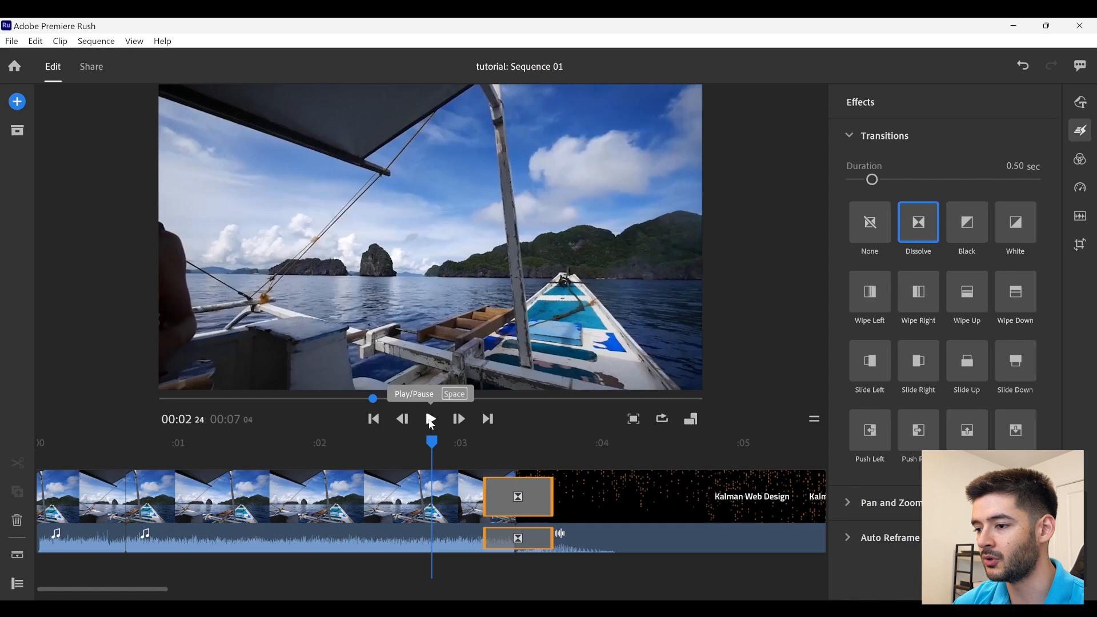
pyautogui.click(431, 420)
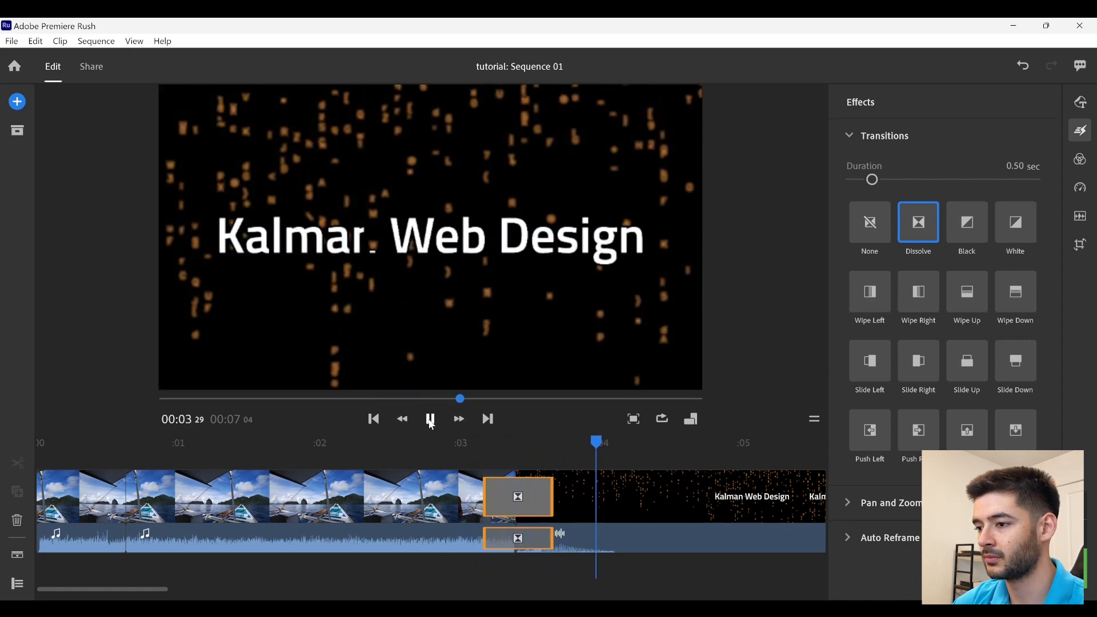
pyautogui.click(431, 419)
pyautogui.click(509, 441)
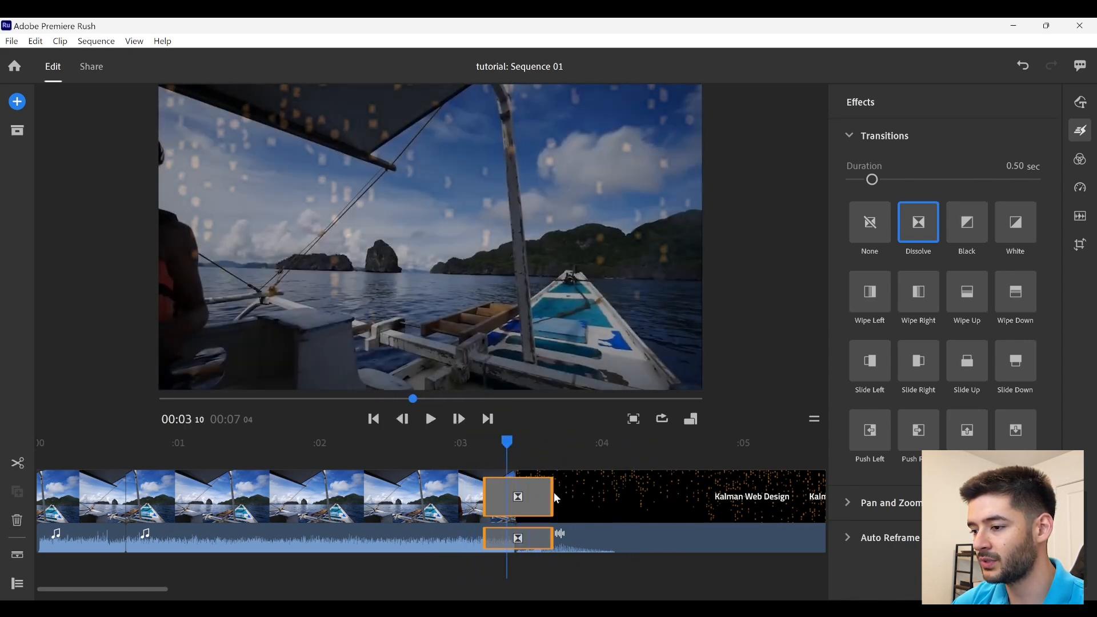
# Try trimming the dissolve to 0.33 sec, undo the trim, and set the transition's duration to 0.27 sec.
pyautogui.moveTo(548, 494); pyautogui.dragTo(529, 495)
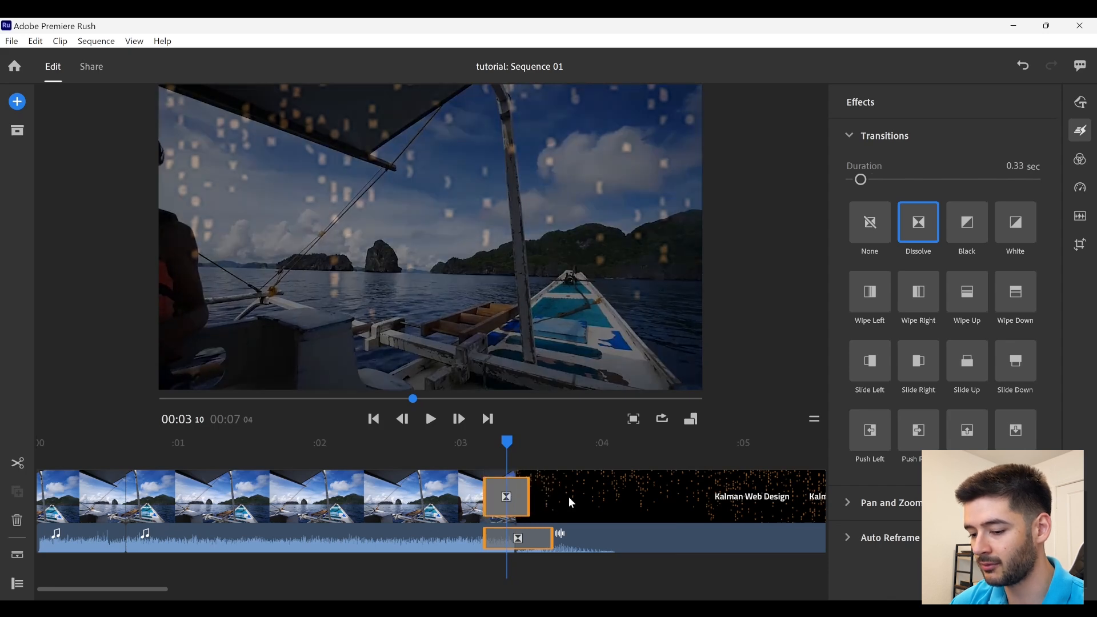
pyautogui.hotkey('ctrl', 'z')
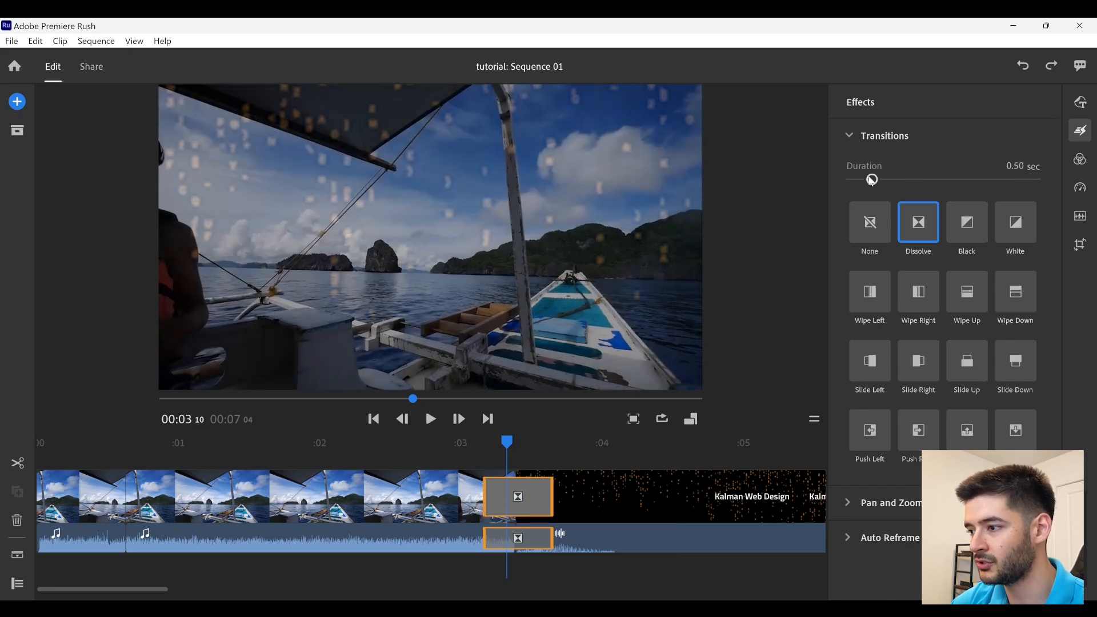
pyautogui.moveTo(872, 181); pyautogui.dragTo(935, 180)
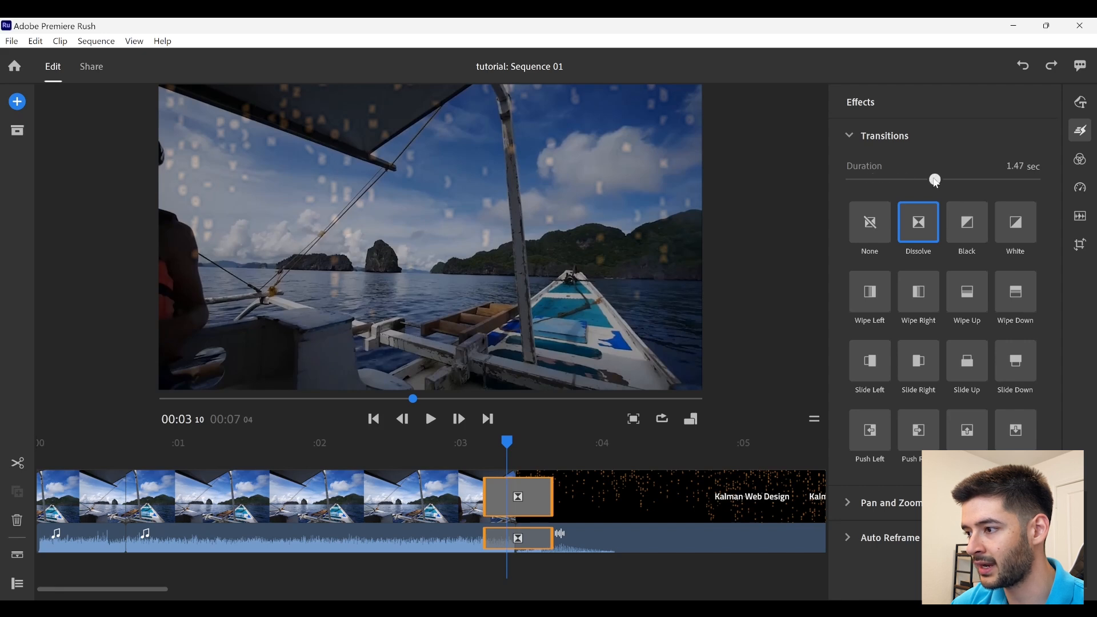
pyautogui.moveTo(935, 181); pyautogui.dragTo(857, 182)
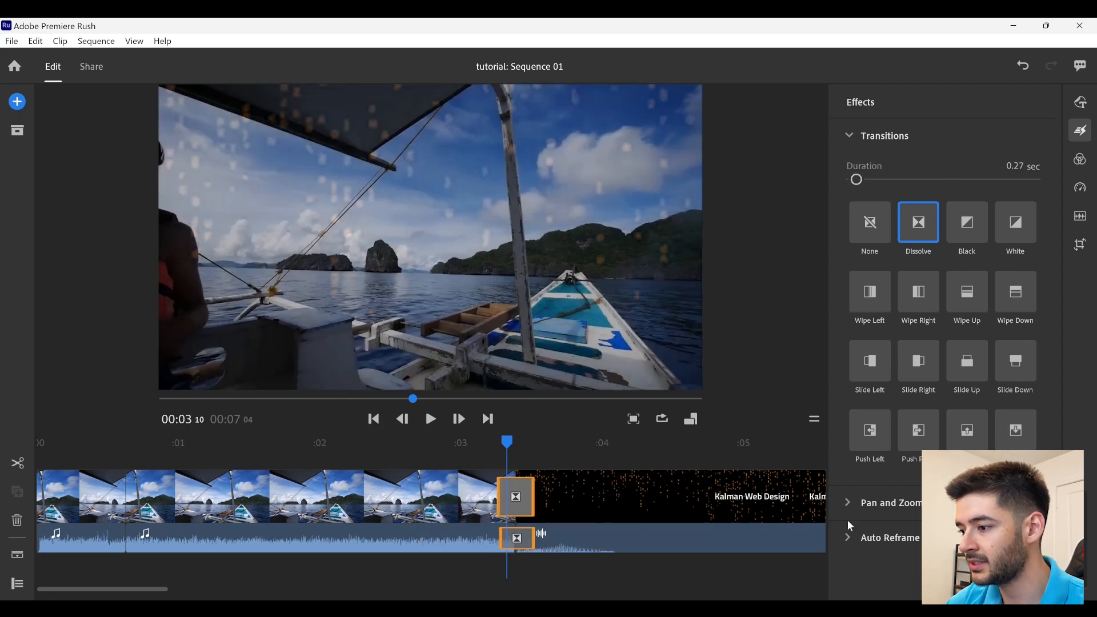
# Look at the Pan and Zoom and Auto Reframe effects, and delete the dissolve between the boat and intro clips.
pyautogui.moveTo(848, 506)
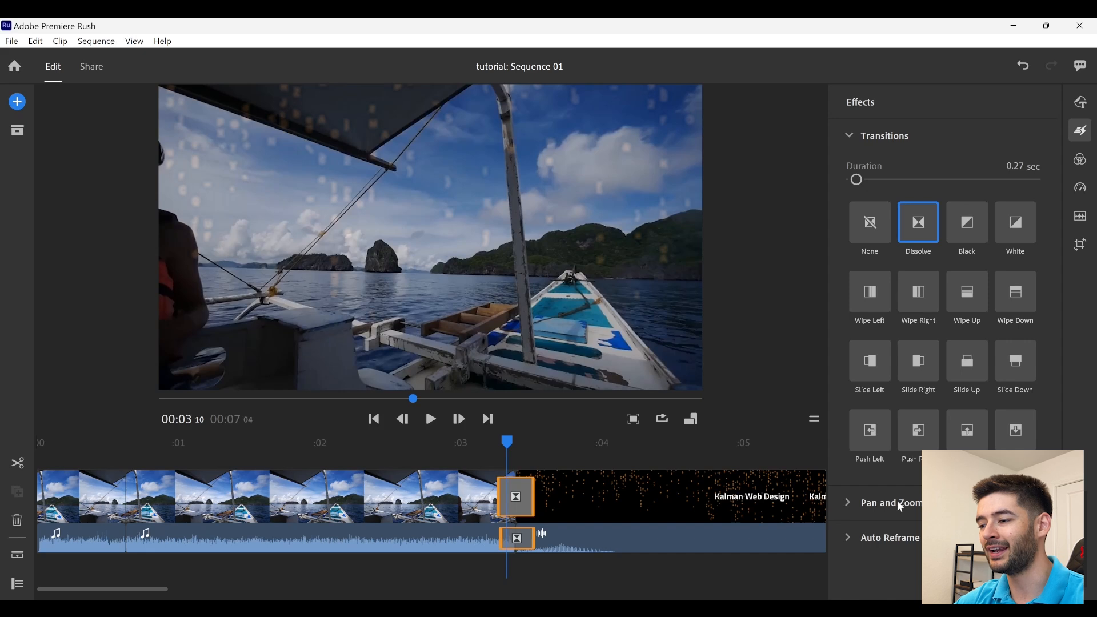
pyautogui.click(867, 502)
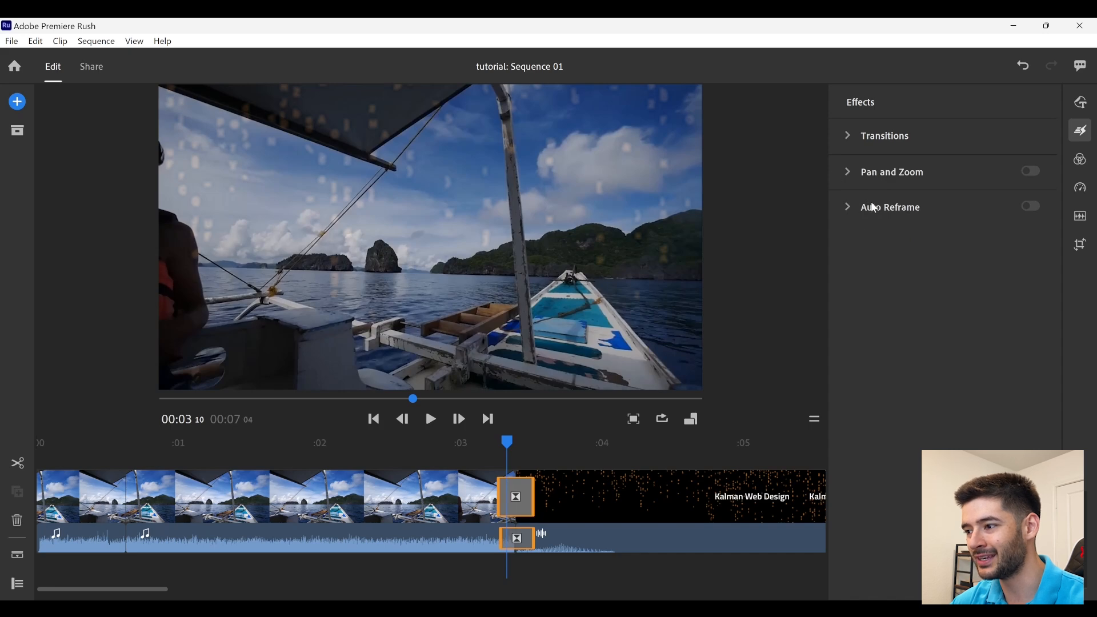
pyautogui.moveTo(866, 207)
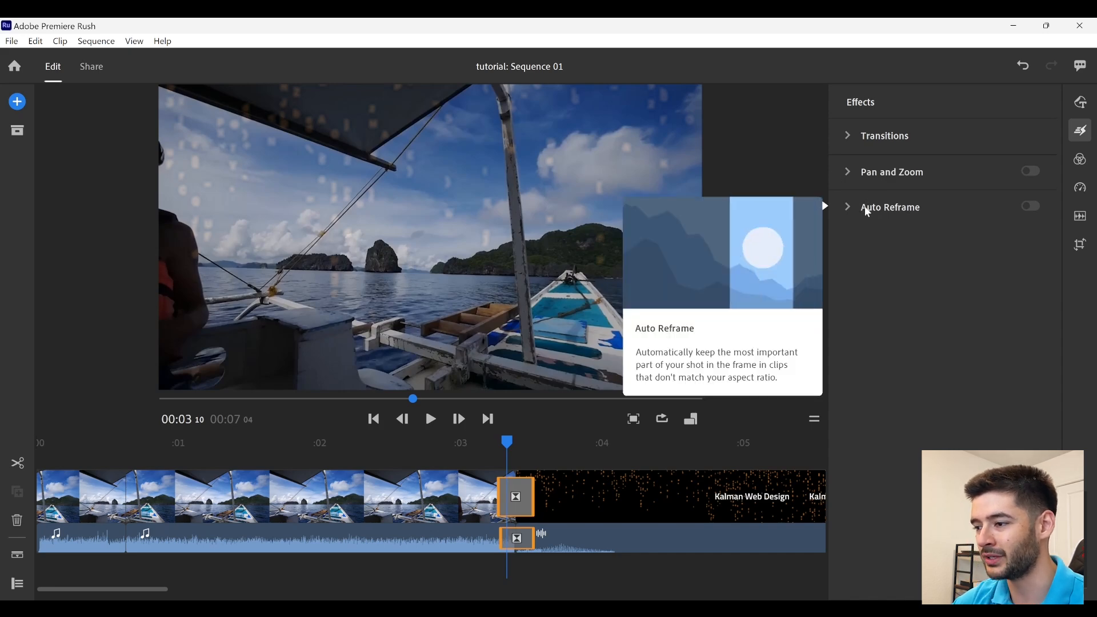
pyautogui.click(522, 503)
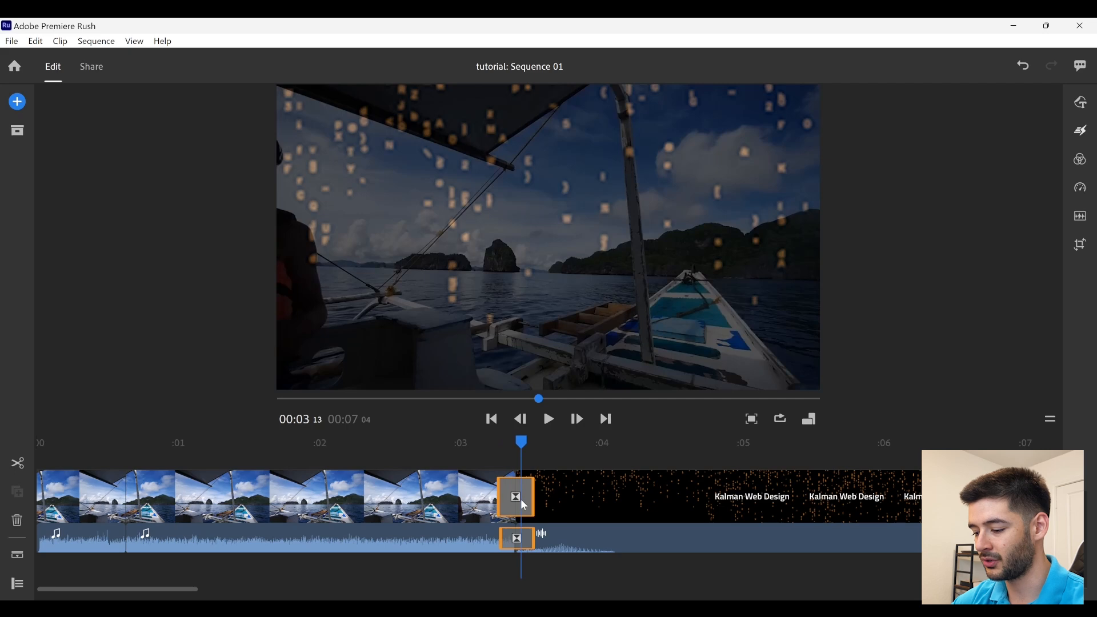
pyautogui.press('Delete')
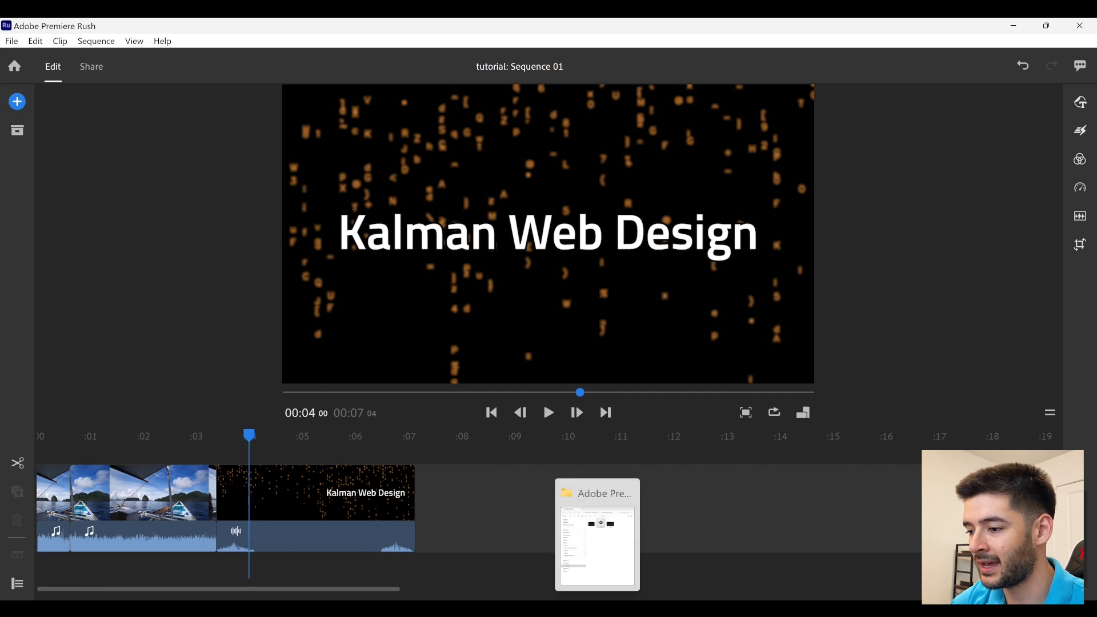
# Switch to the Adobe Premiere Rush folder and add the music file to an audio track below the clips, starting at about 00:02 00.
pyautogui.click(596, 534)
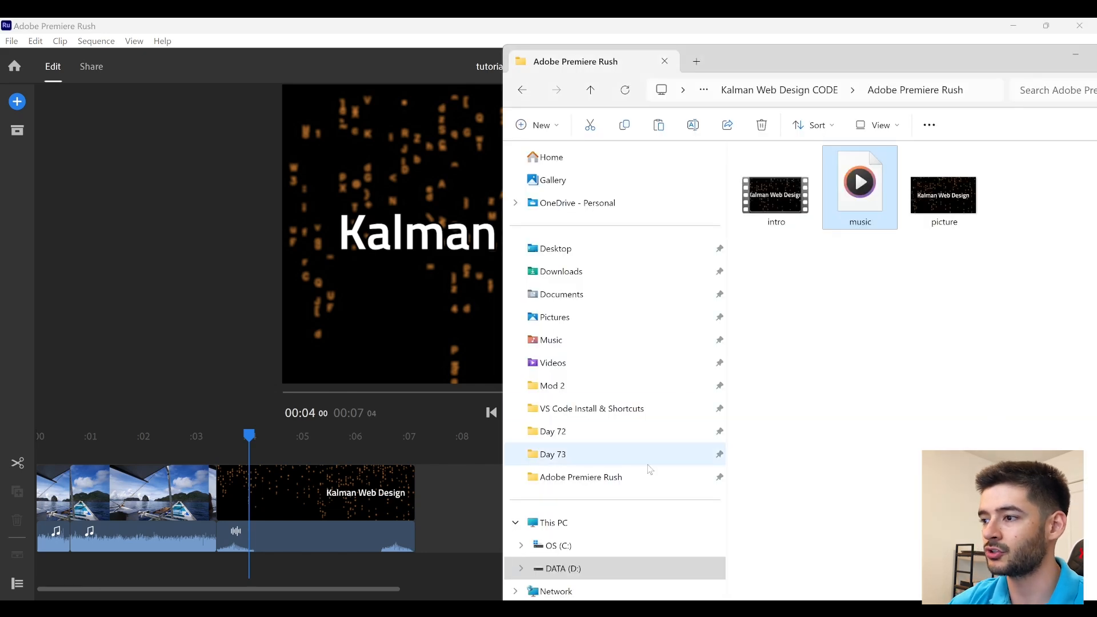
pyautogui.moveTo(786, 60); pyautogui.dragTo(814, 52)
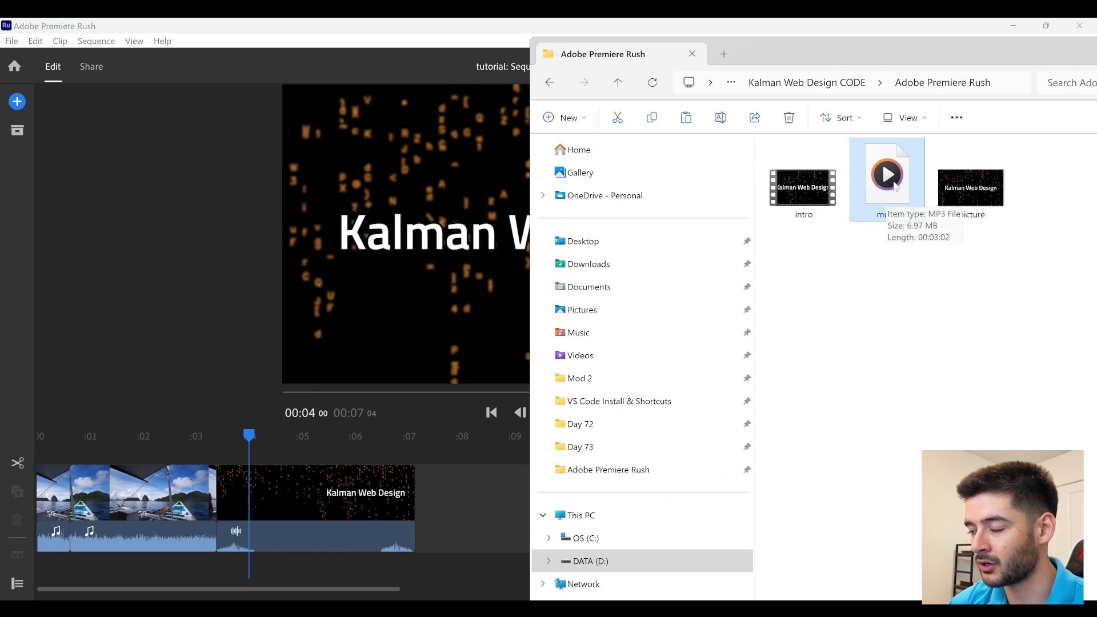
pyautogui.moveTo(893, 179); pyautogui.dragTo(145, 571)
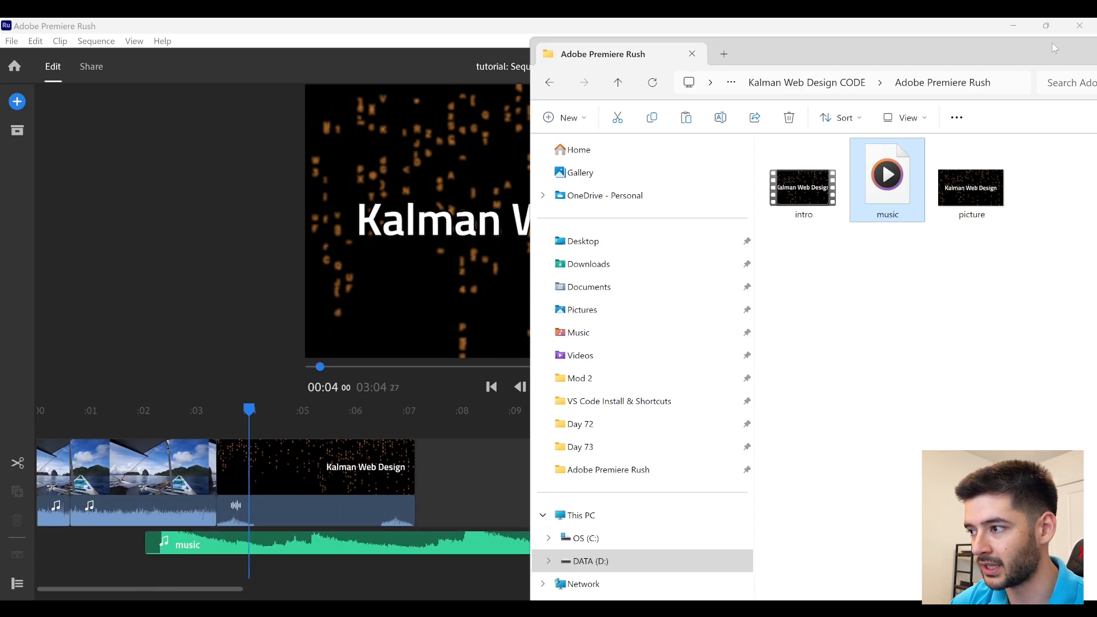
pyautogui.click(472, 422)
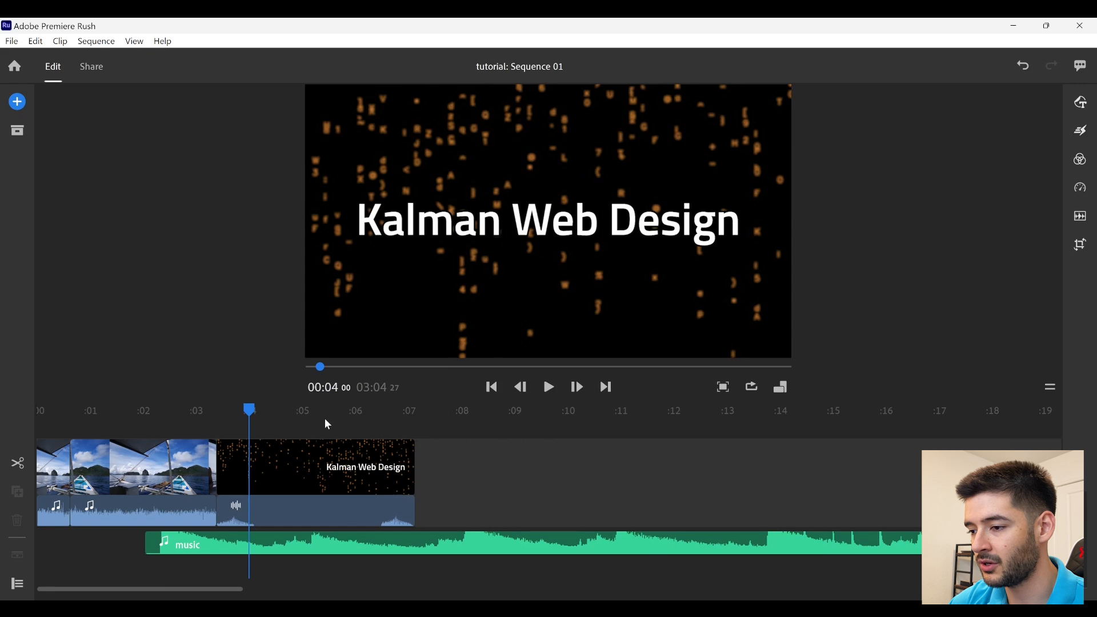
# Select the music clip and look at its audio settings, including the available audio types.
pyautogui.click(291, 547)
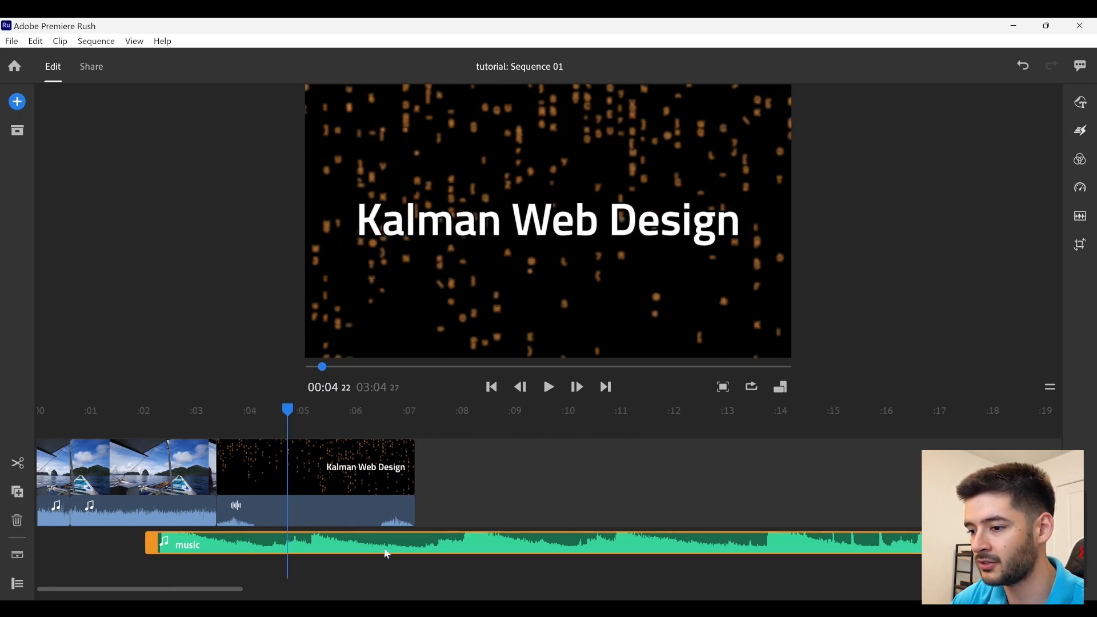
pyautogui.click(1081, 217)
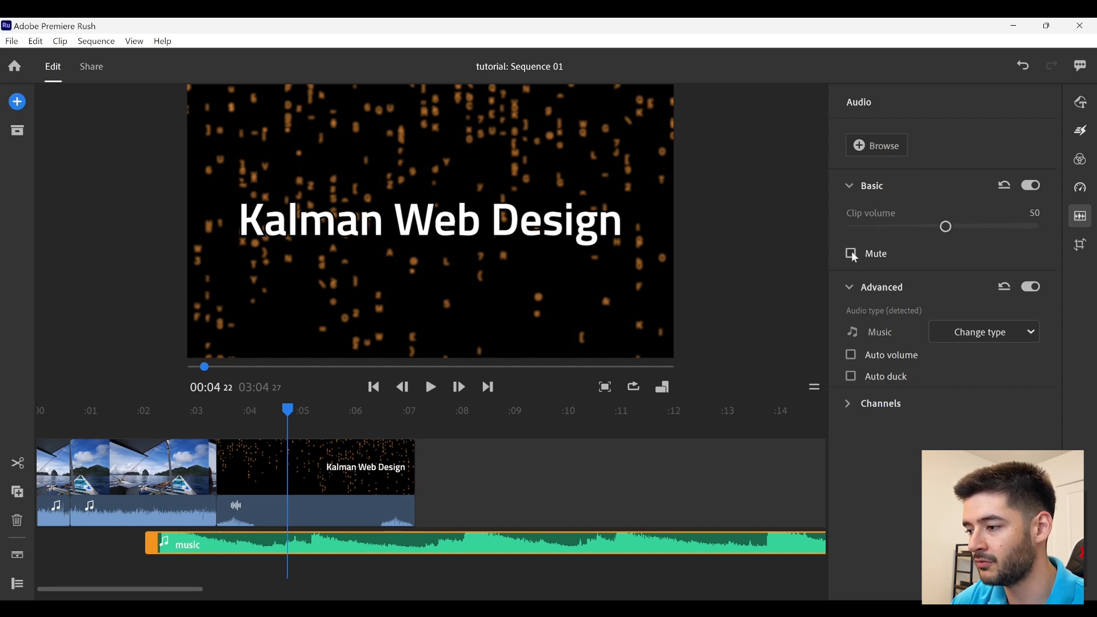
pyautogui.click(969, 338)
pyautogui.click(967, 353)
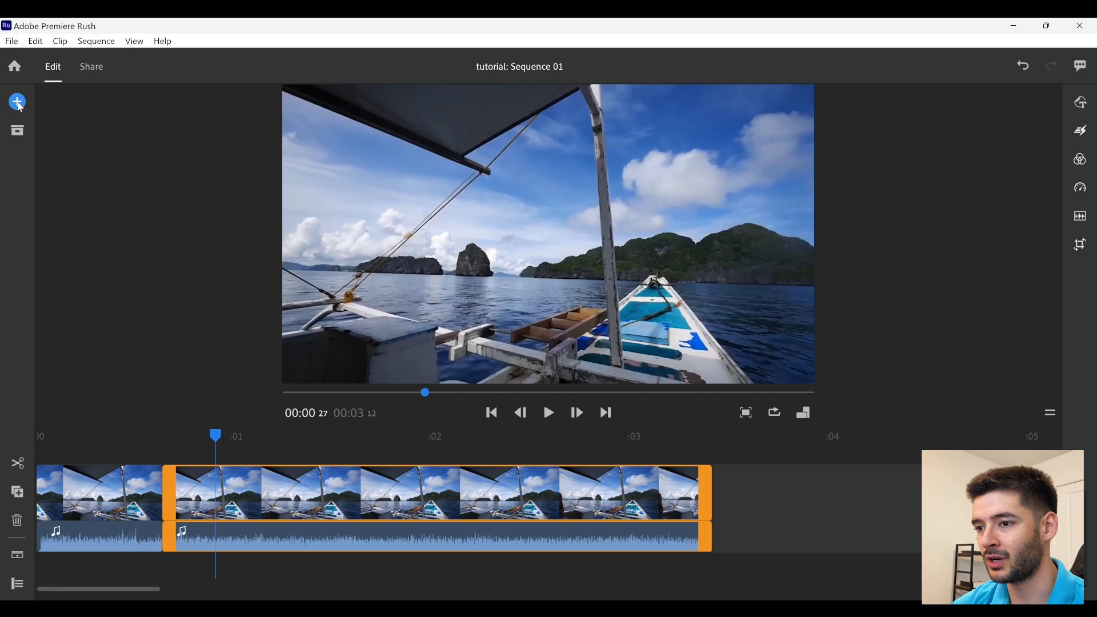
# Add the Large Title graphic above the boat clips, starting at 00:00 27, and play it back to about 00:02 04.
pyautogui.click(17, 103)
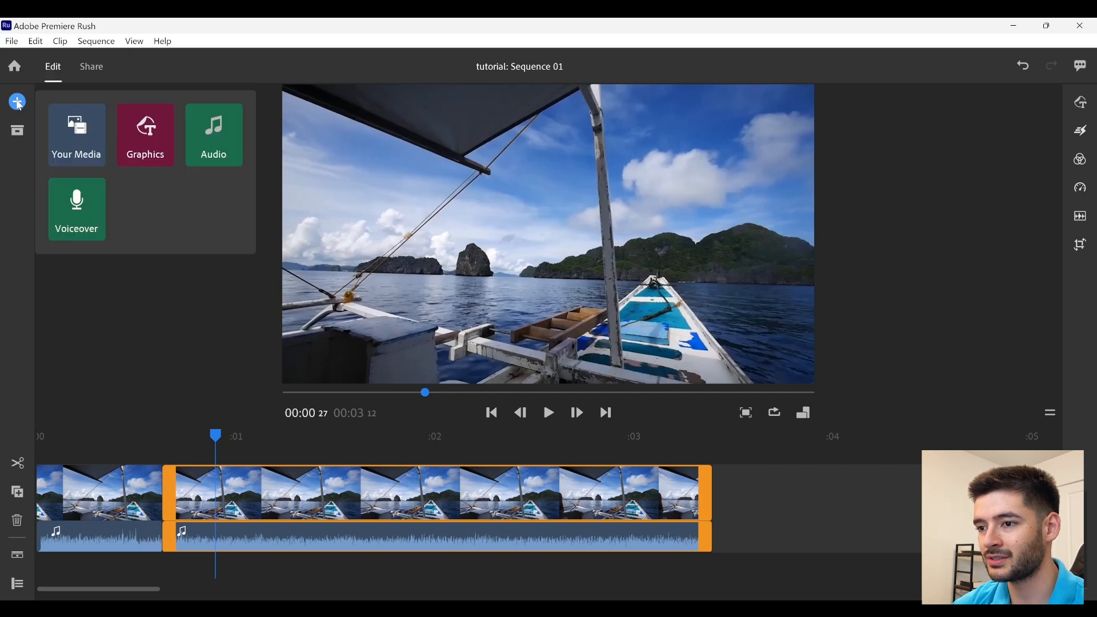
pyautogui.click(160, 136)
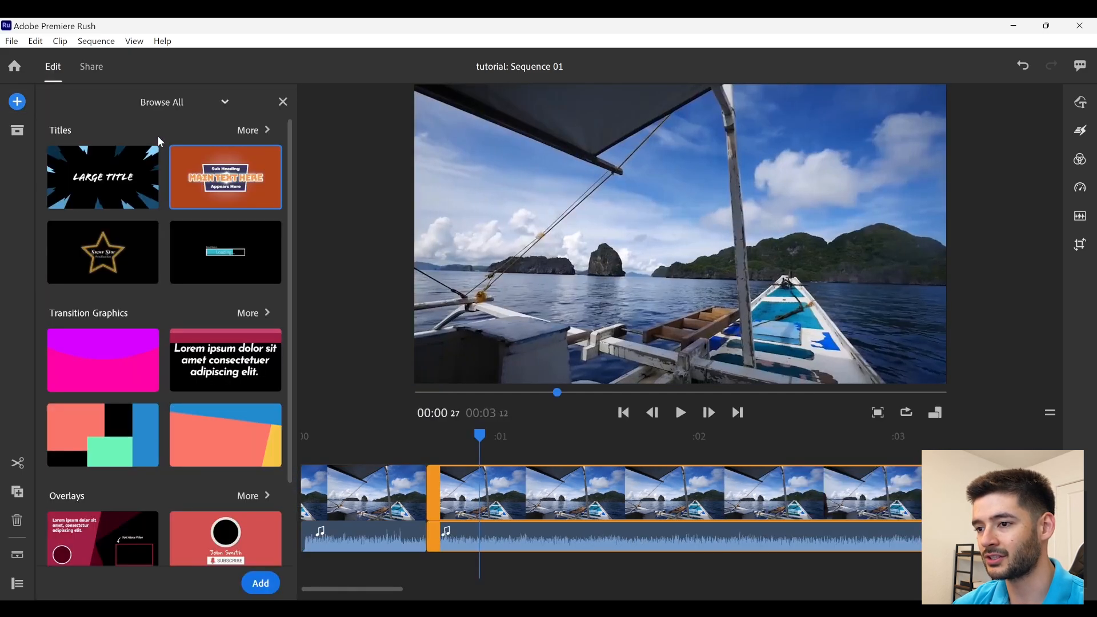
pyautogui.click(89, 183)
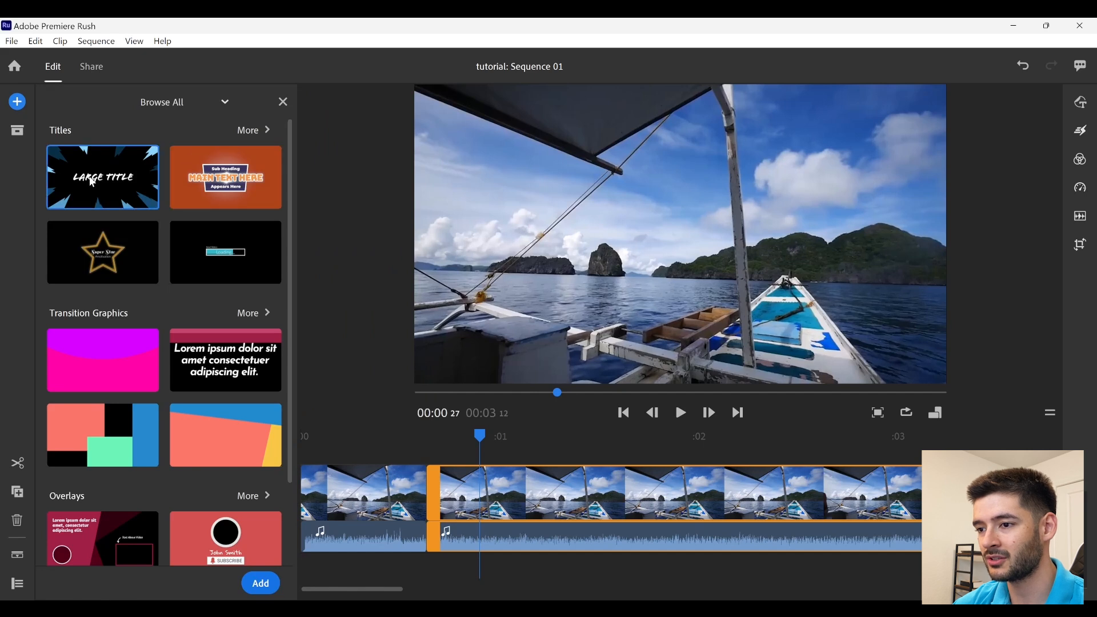
pyautogui.moveTo(83, 183); pyautogui.dragTo(485, 464)
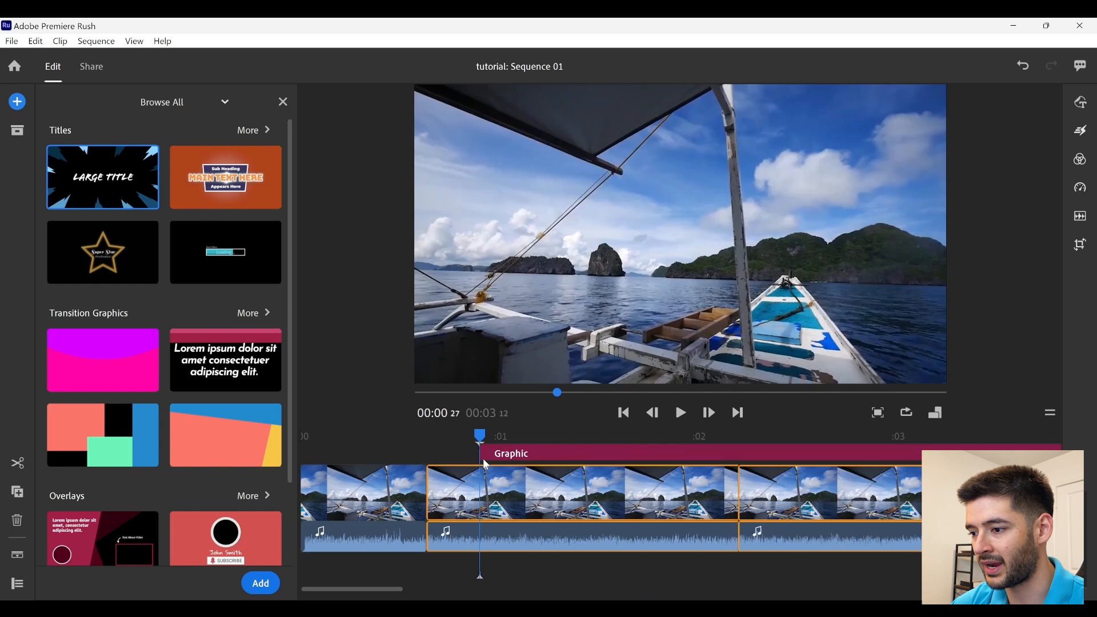
pyautogui.moveTo(488, 447)
pyautogui.mouseDown()
pyautogui.moveTo(489, 480)
pyautogui.moveTo(480, 450)
pyautogui.mouseUp()
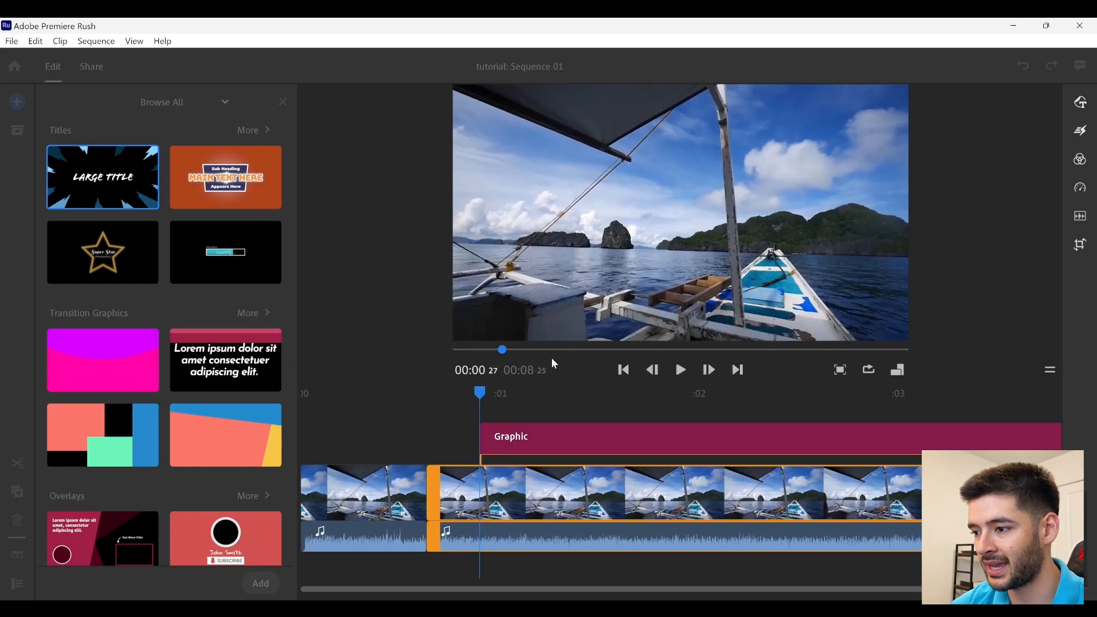
pyautogui.click(681, 370)
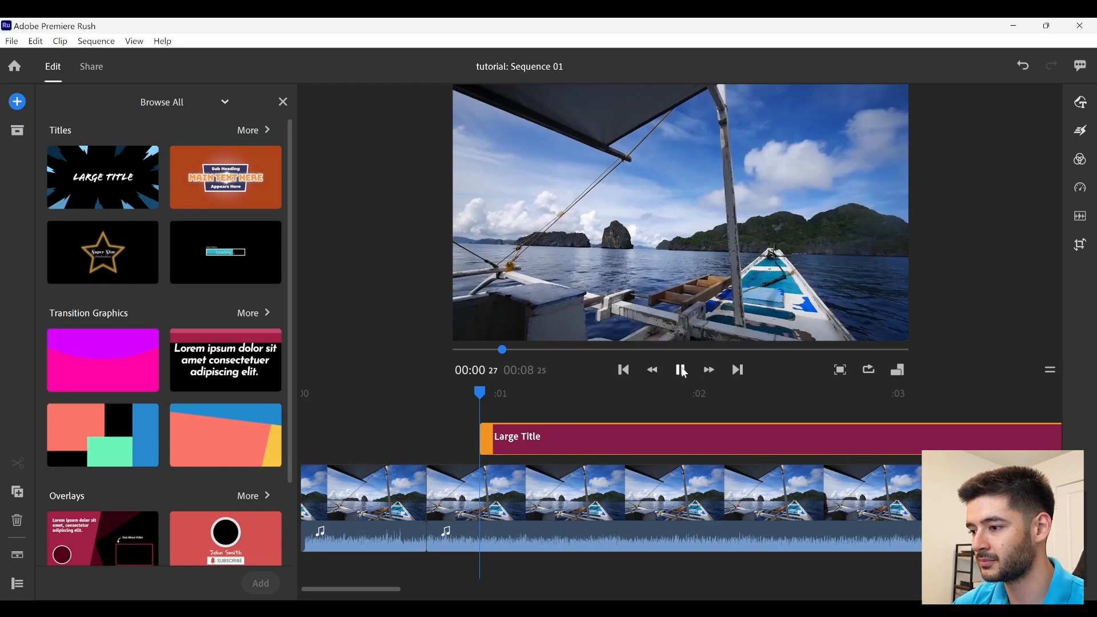
pyautogui.click(681, 370)
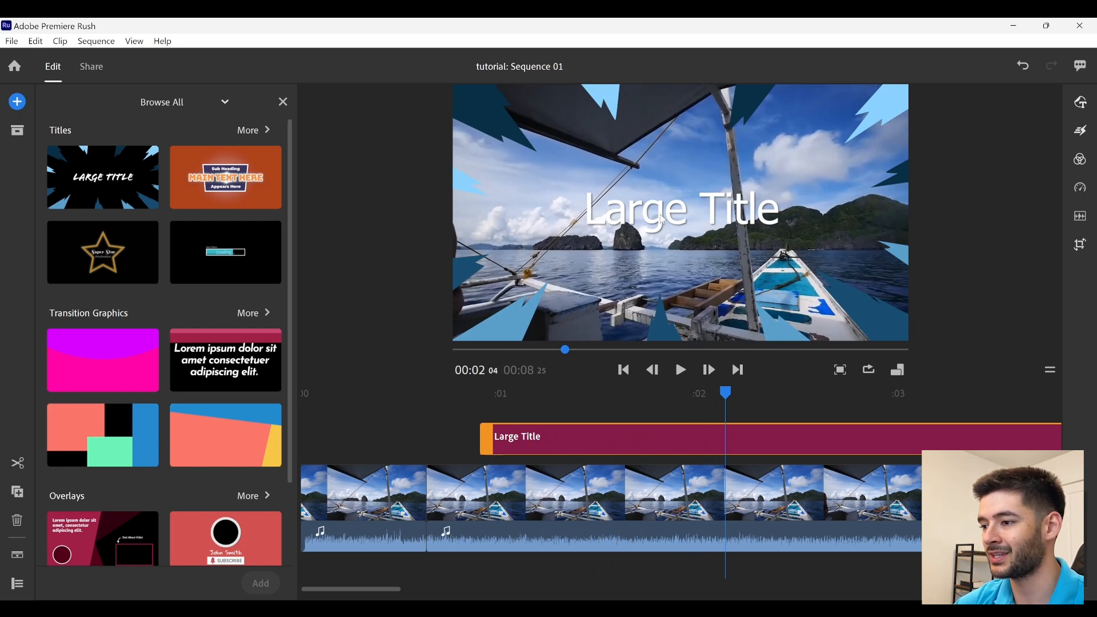
# Replace the Large Title text in the preview with "Tutorial".
pyautogui.click(662, 218)
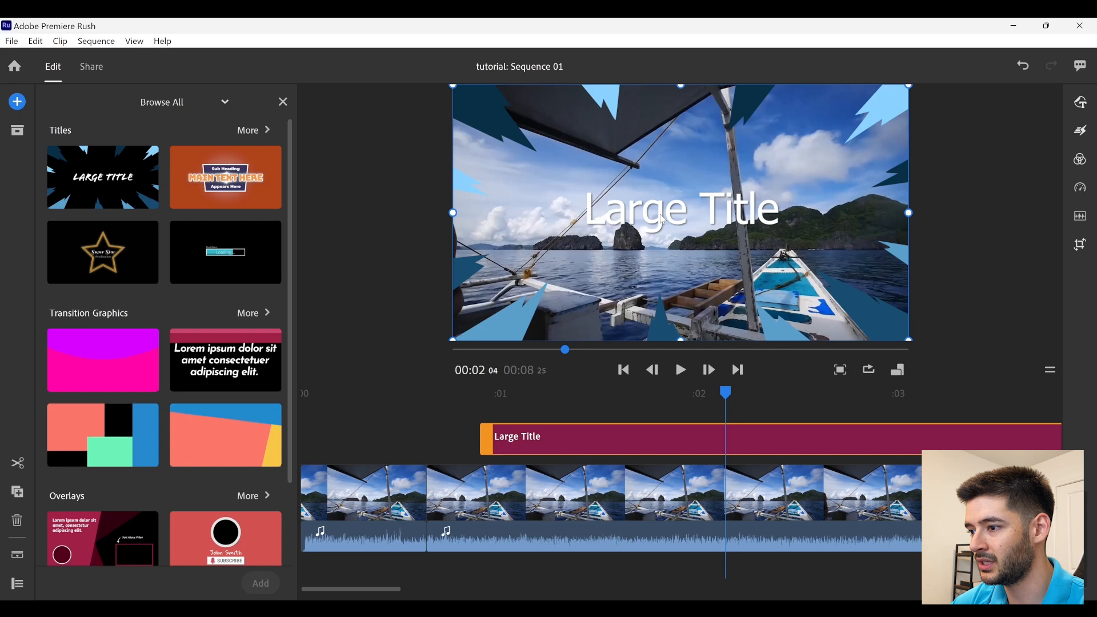
pyautogui.doubleClick(661, 215)
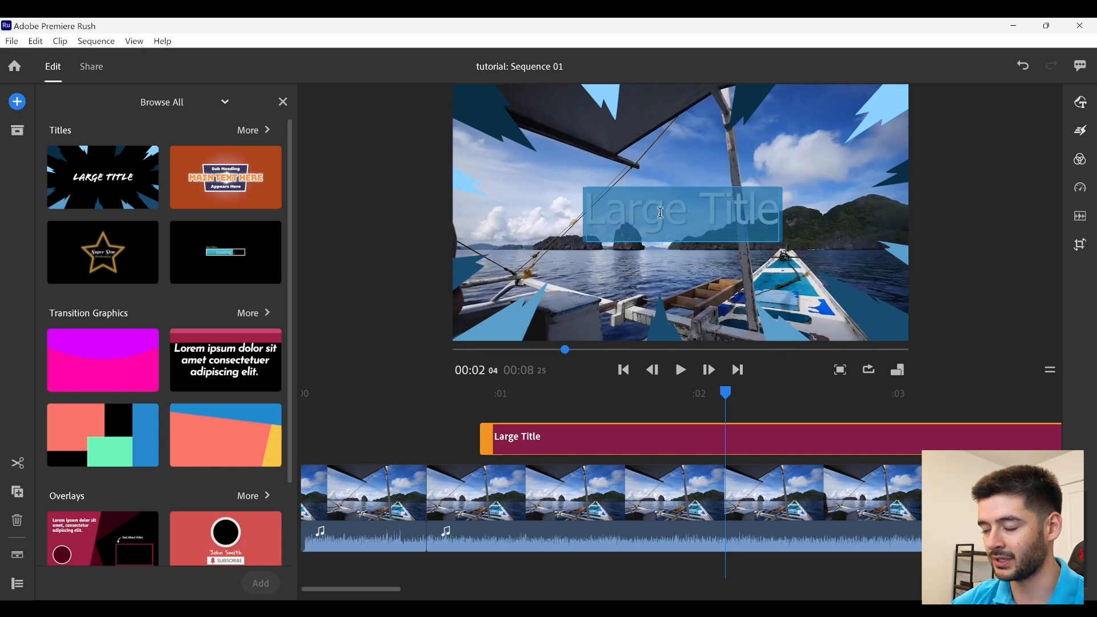
pyautogui.write('Tutorial')
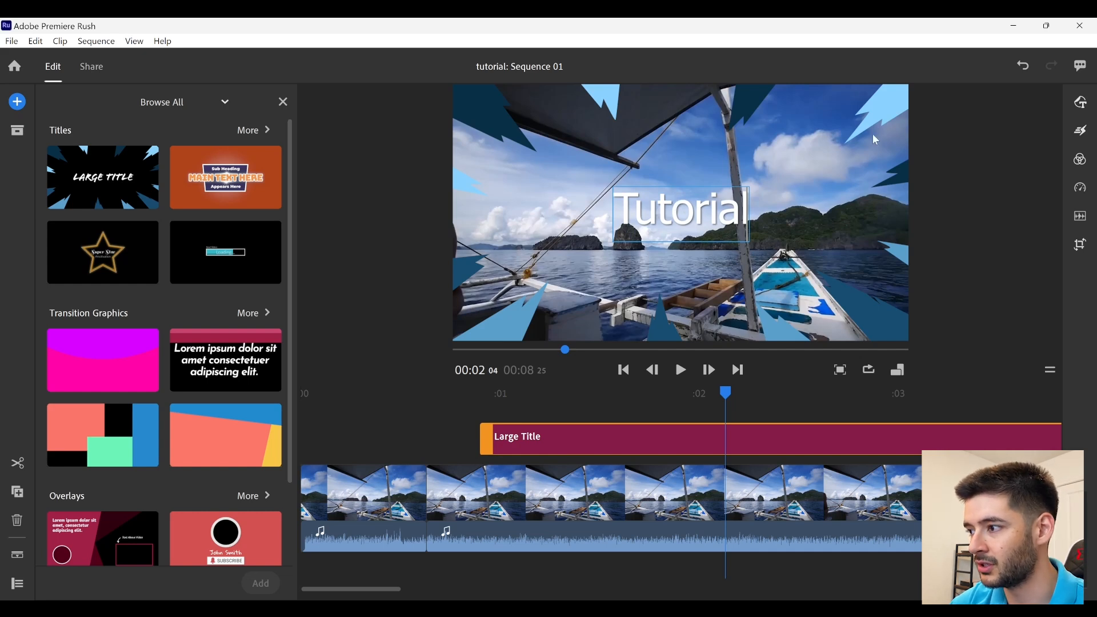
# Look through the title's text settings and turn off the shape color of Shape (Shards 01).
pyautogui.click(1080, 104)
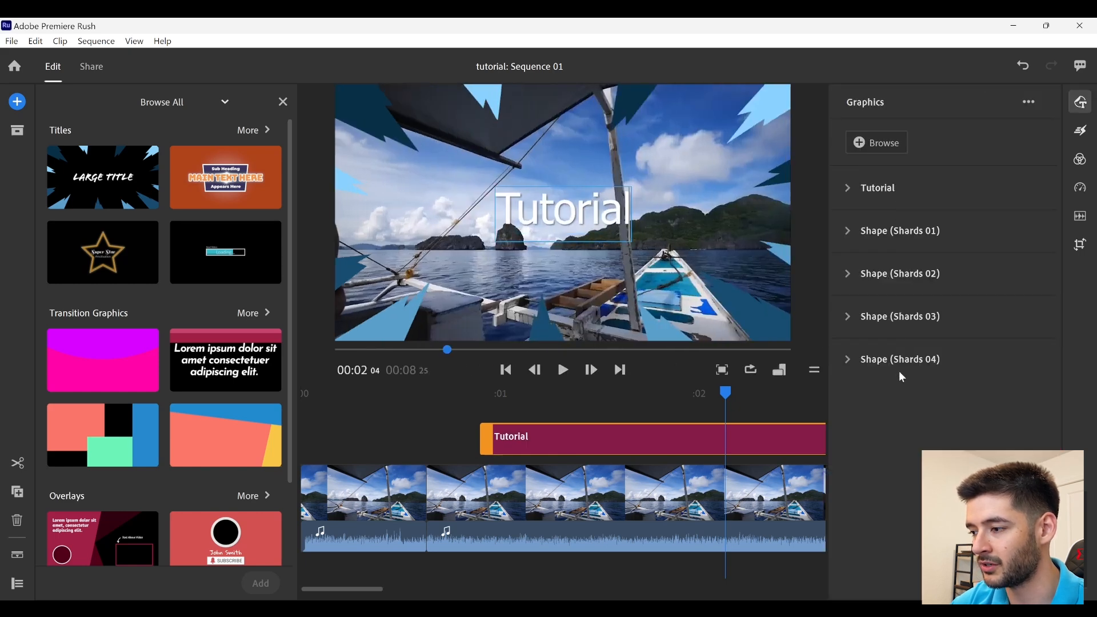
pyautogui.click(847, 188)
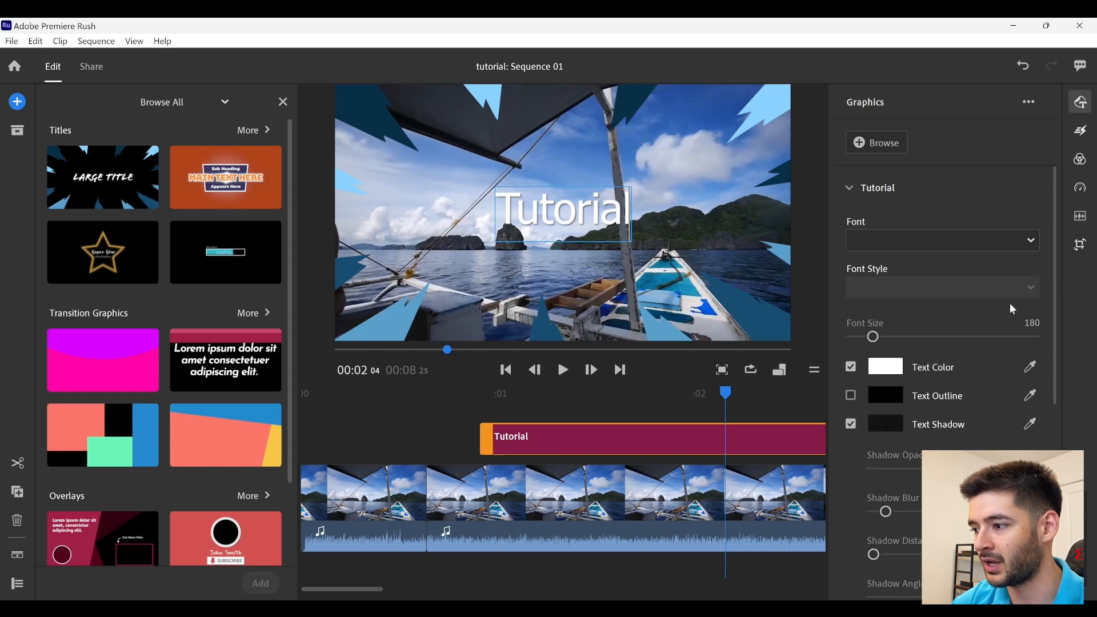
pyautogui.moveTo(1052, 318); pyautogui.dragTo(1079, 300)
pyautogui.click(886, 186)
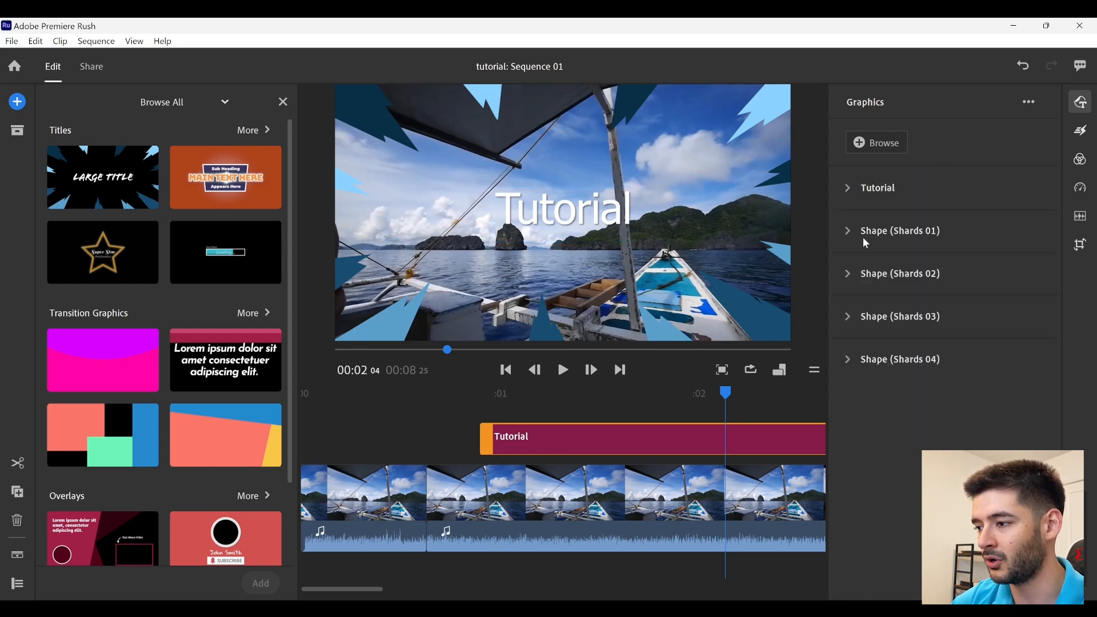
pyautogui.click(851, 227)
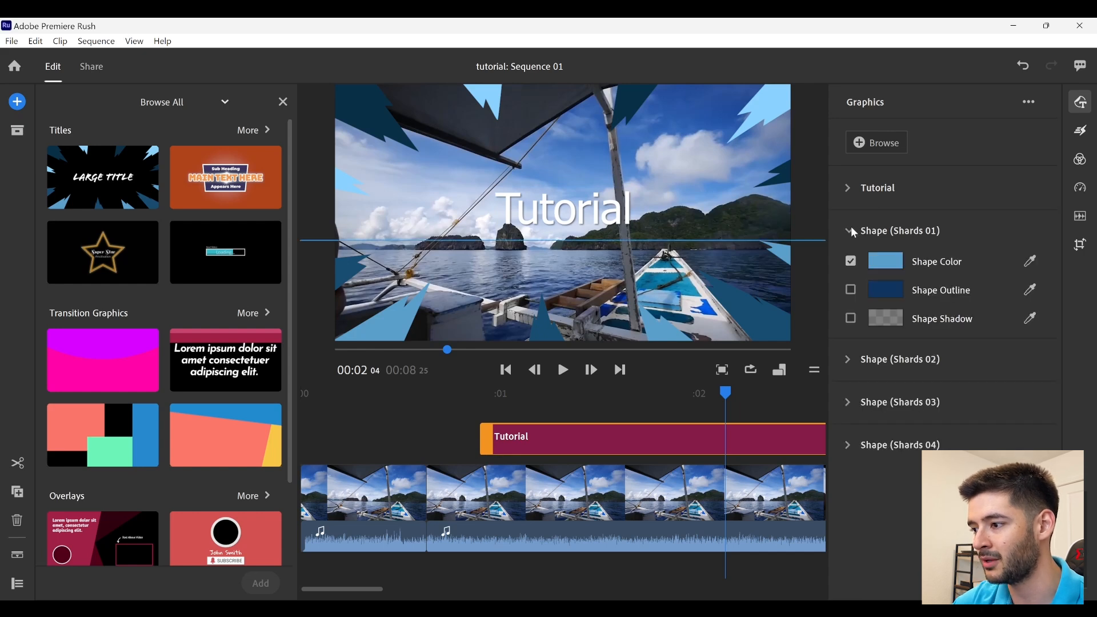
pyautogui.click(851, 261)
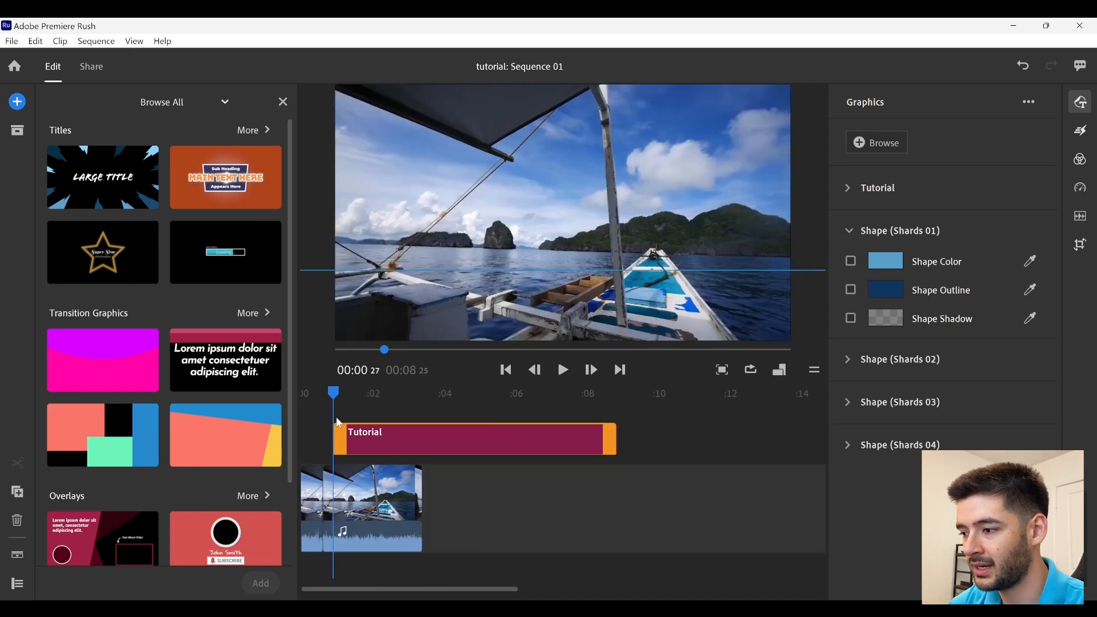
# Scrub through the title, trim its end to the end of the boat clip at 00:03 12, and play it back from about 00:00 20.
pyautogui.moveTo(337, 423); pyautogui.dragTo(381, 416)
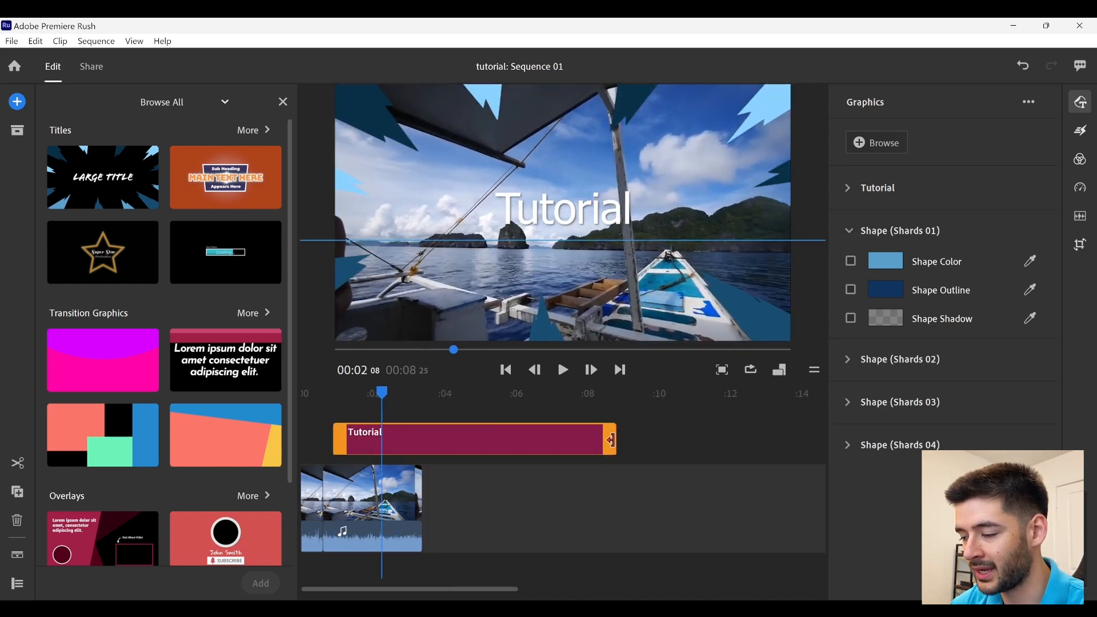
pyautogui.moveTo(610, 440); pyautogui.dragTo(415, 447)
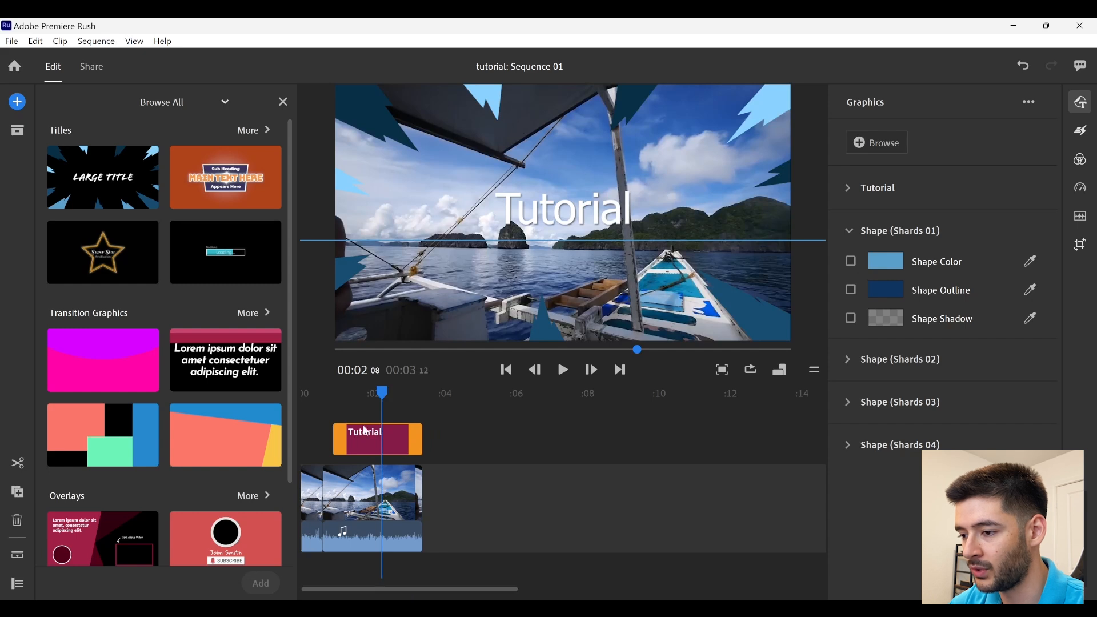
pyautogui.click(393, 498)
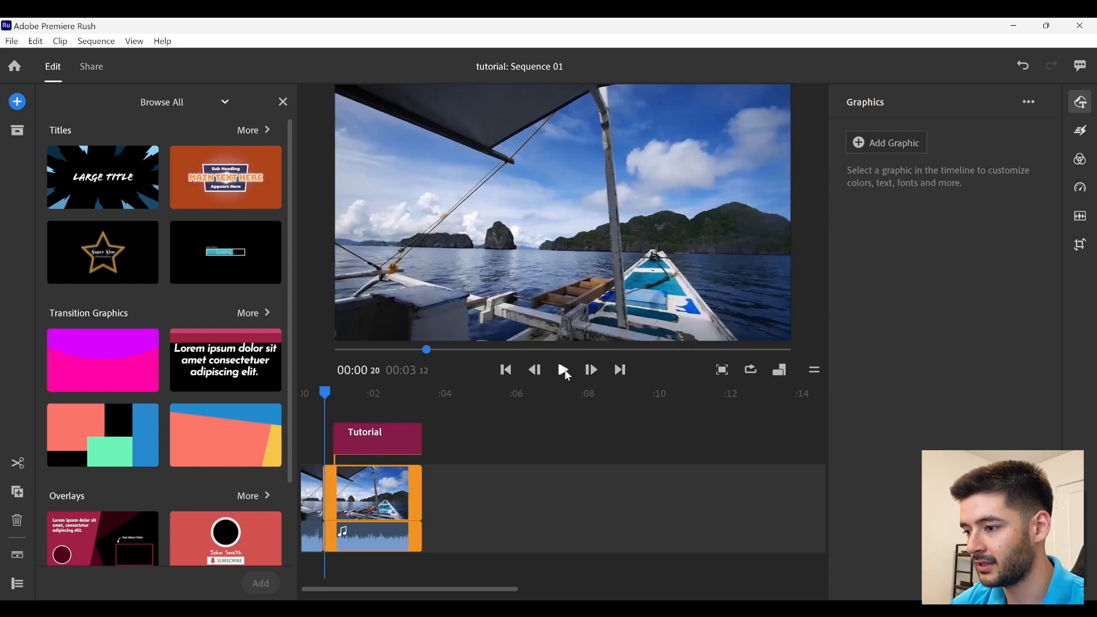
pyautogui.click(563, 370)
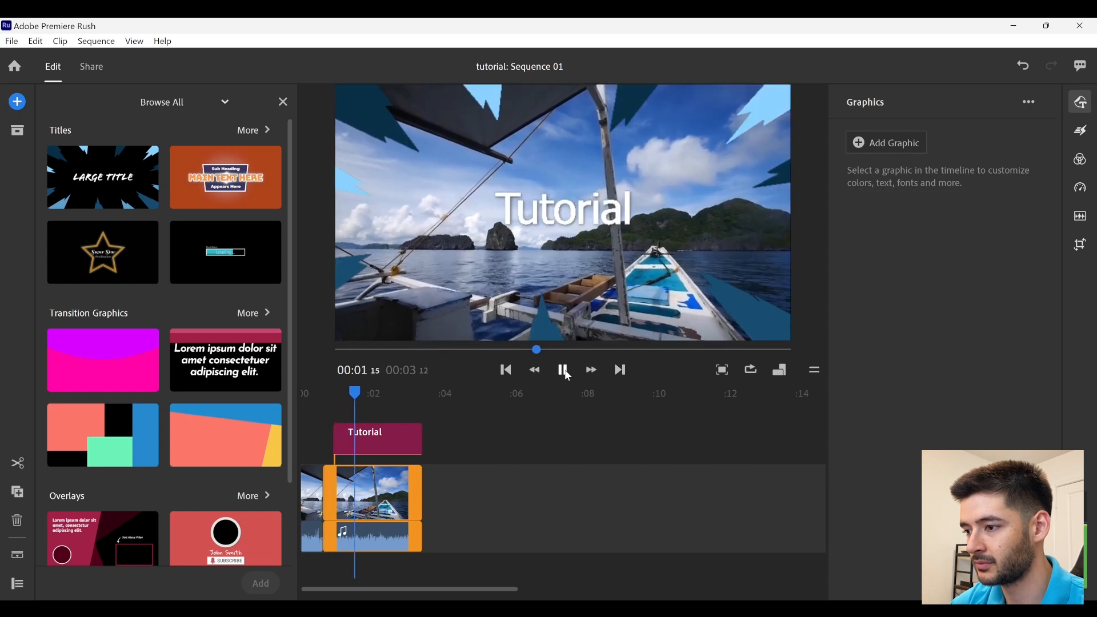
pyautogui.click(567, 372)
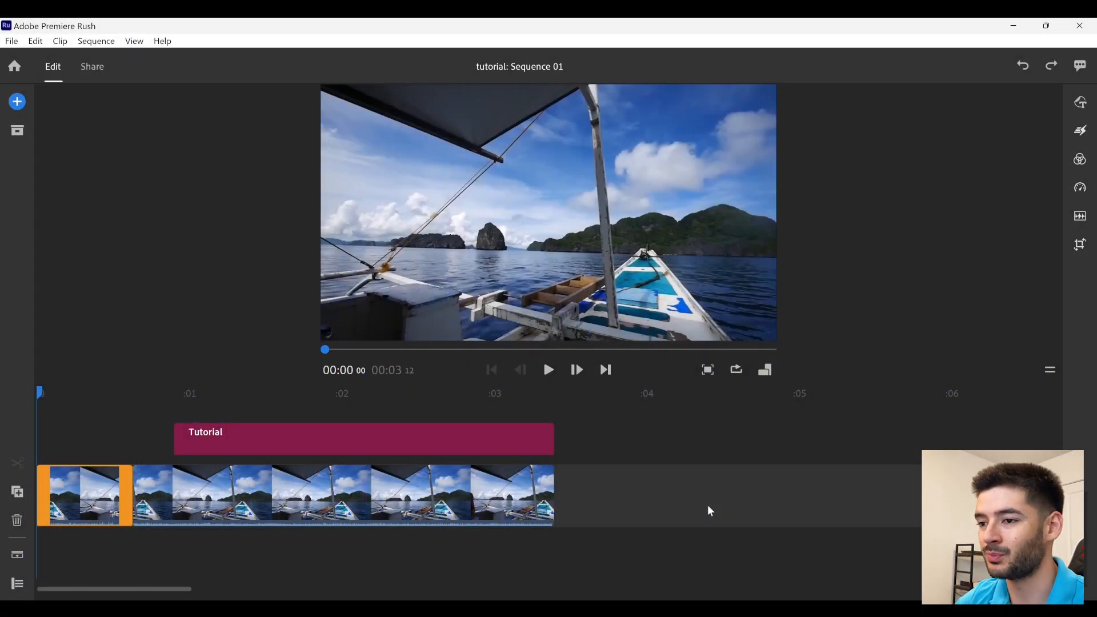
# Set up a local export with the file name Tutorial.mp4, saved to the Adobe Premiere Rush folder in D:\Kalman Web Design CODE.
pyautogui.click(87, 66)
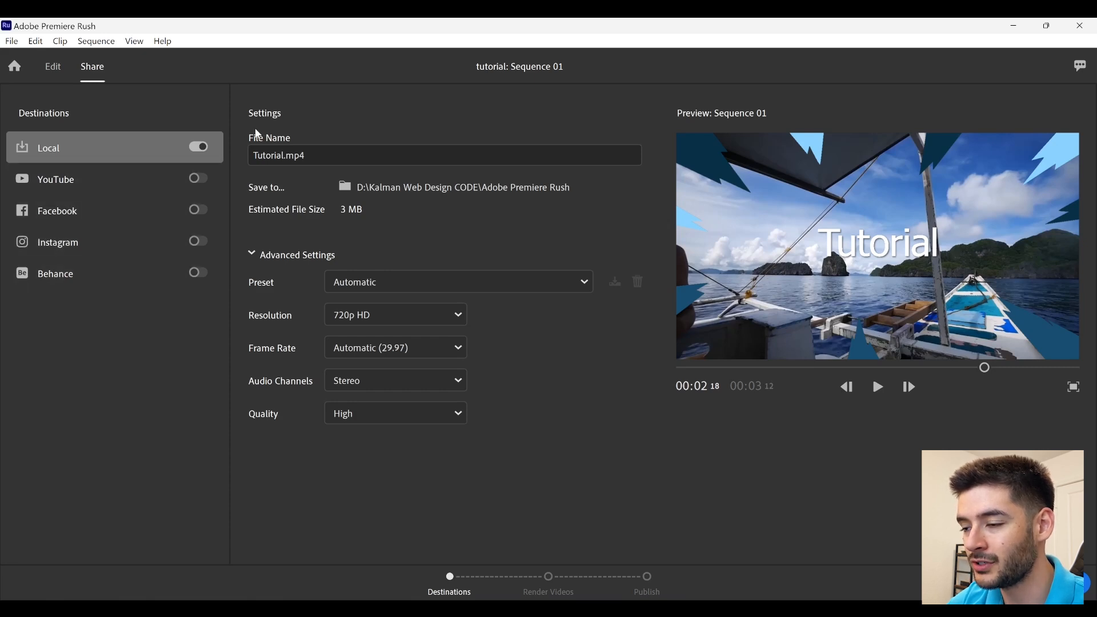
pyautogui.click(252, 158)
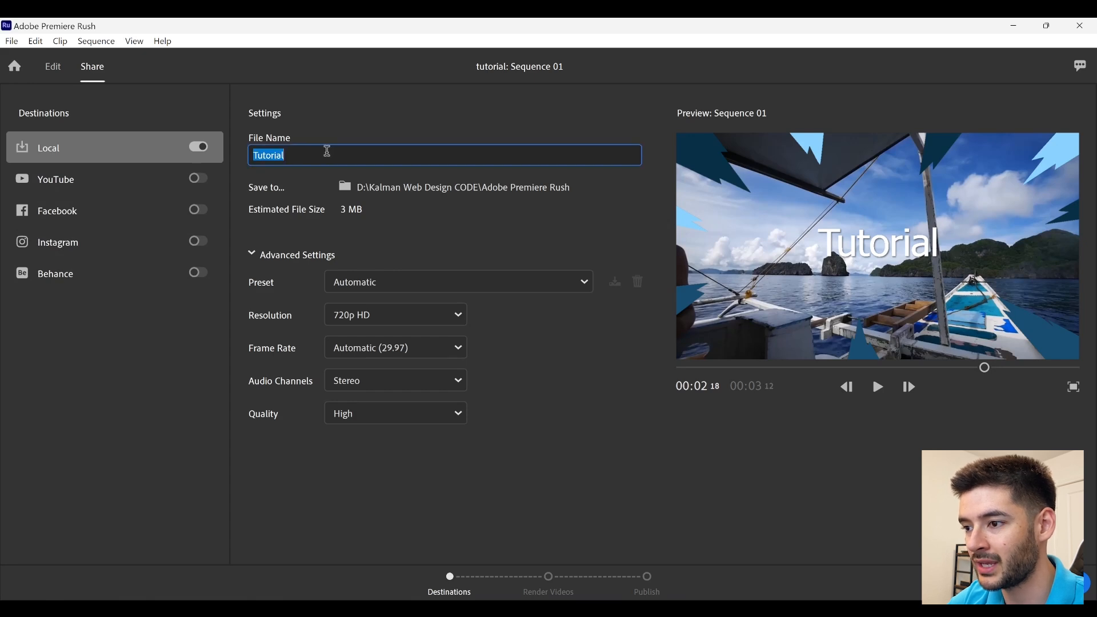
pyautogui.click(422, 213)
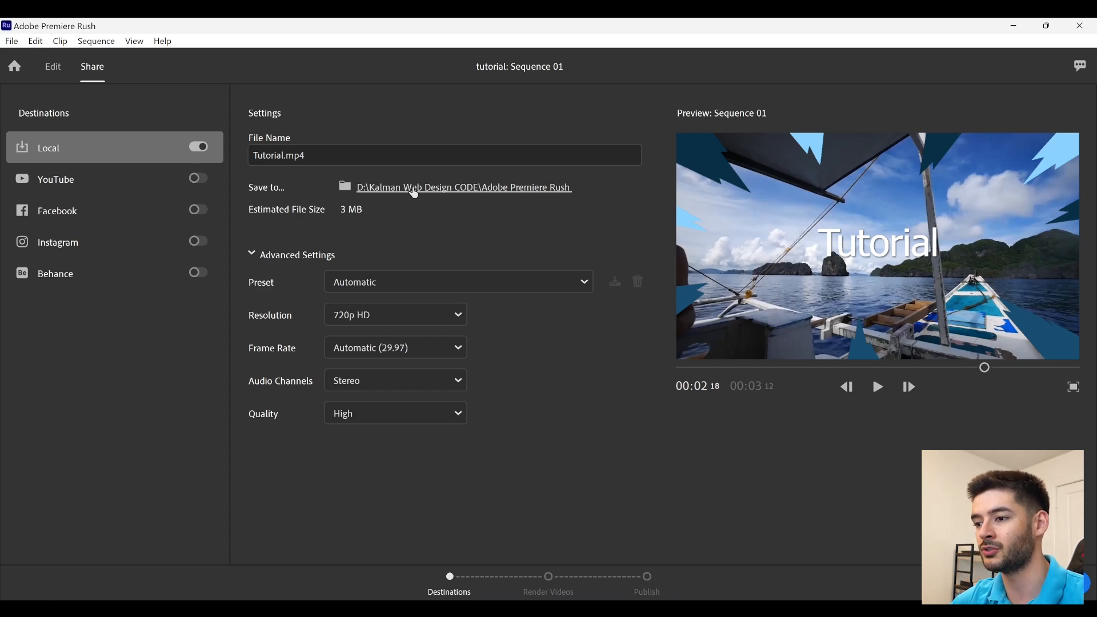
pyautogui.click(415, 193)
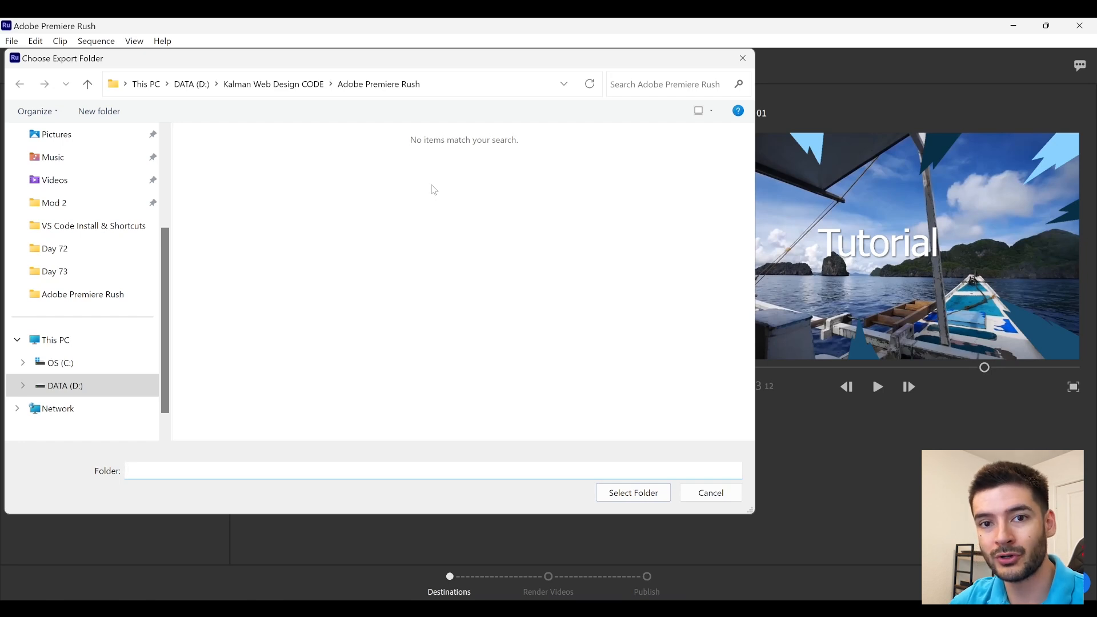
pyautogui.click(647, 498)
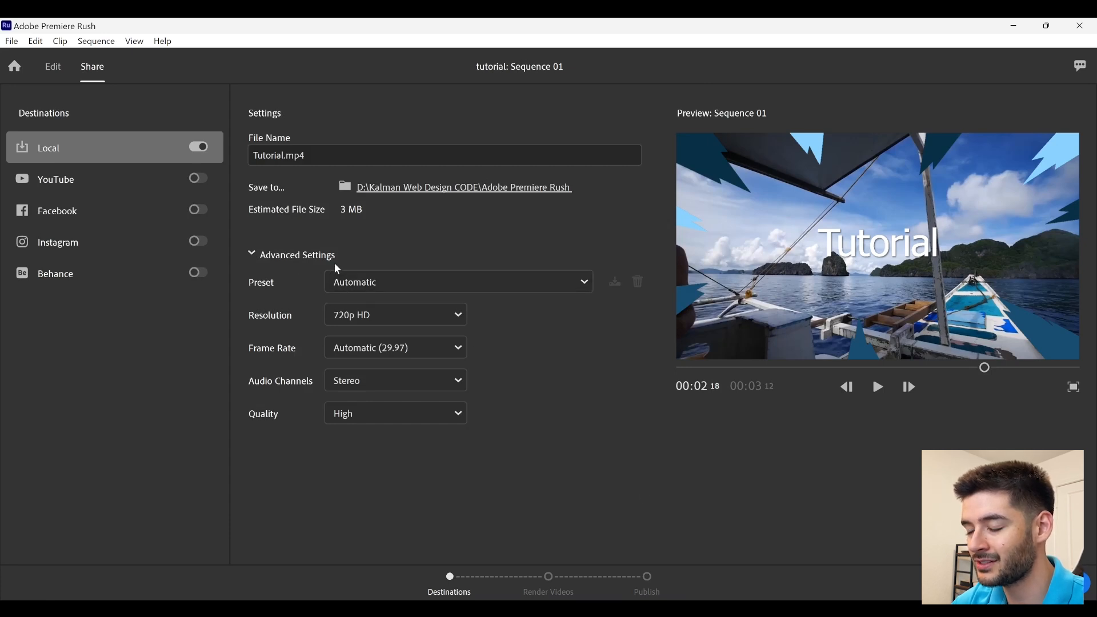
# Choose the YouTube 1080p Full HD preset and export the video.
pyautogui.click(590, 286)
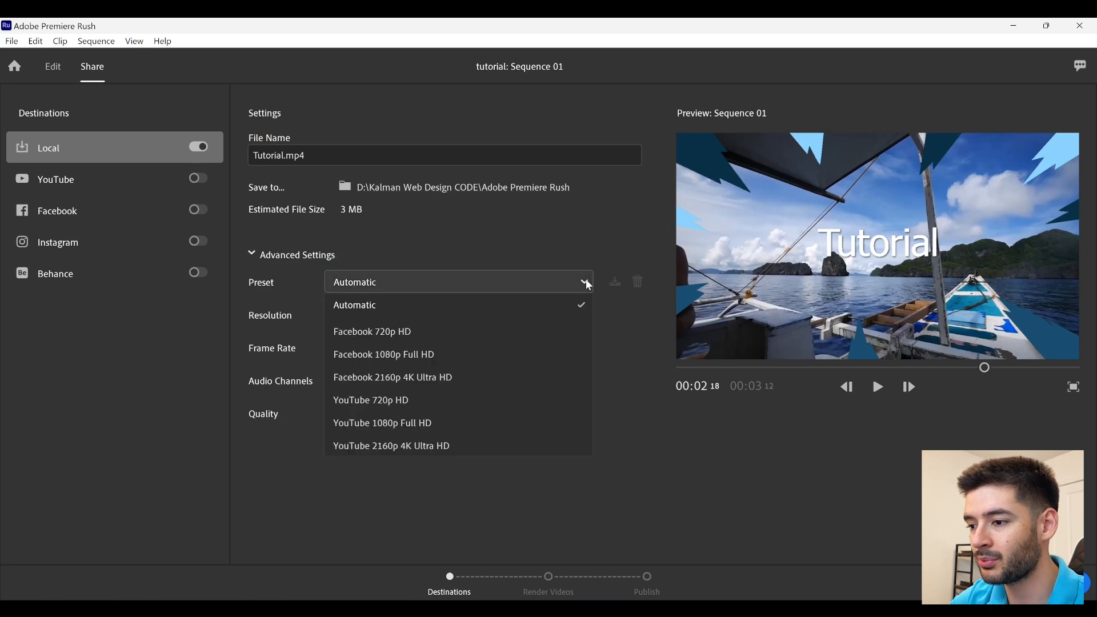
pyautogui.click(431, 423)
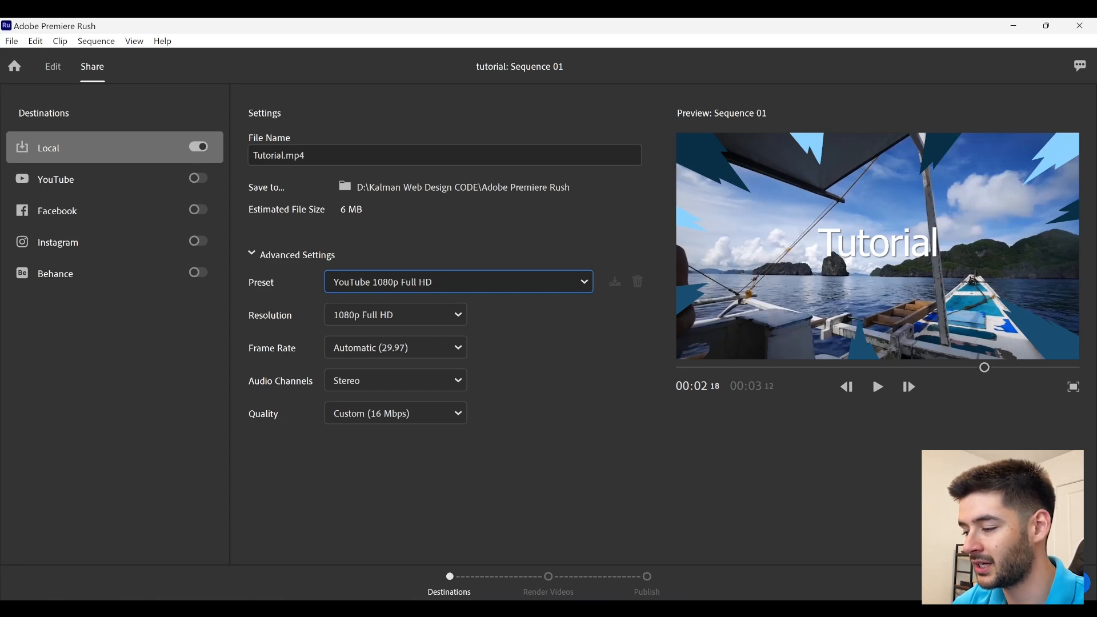
pyautogui.click(1060, 582)
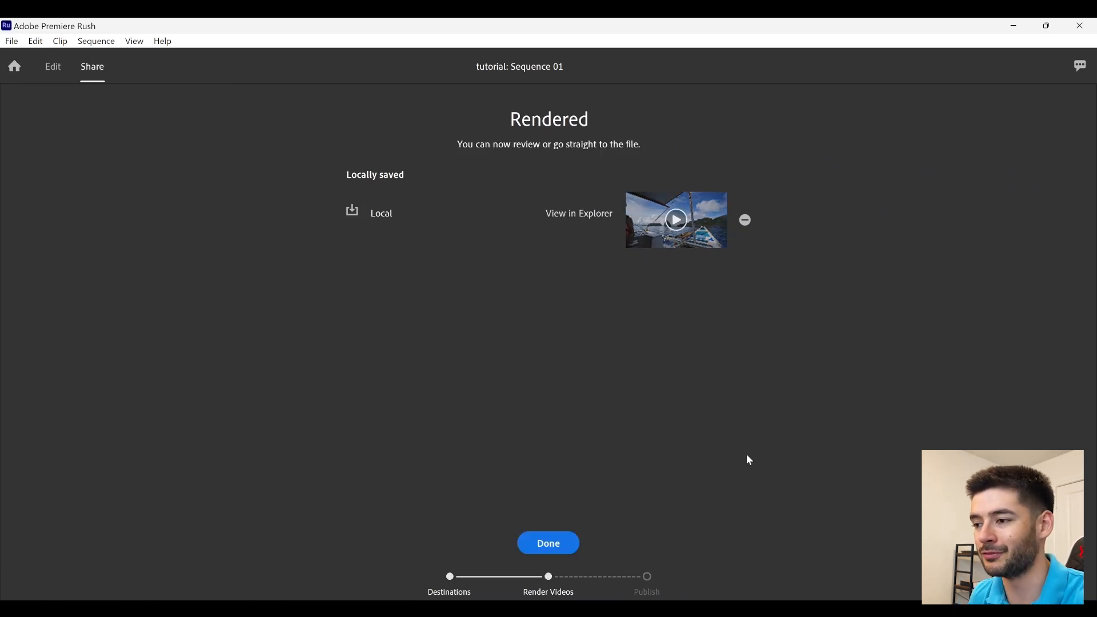
# Show the rendered file in File Explorer, maximize the window, and select the Tutorial video.
pyautogui.click(579, 217)
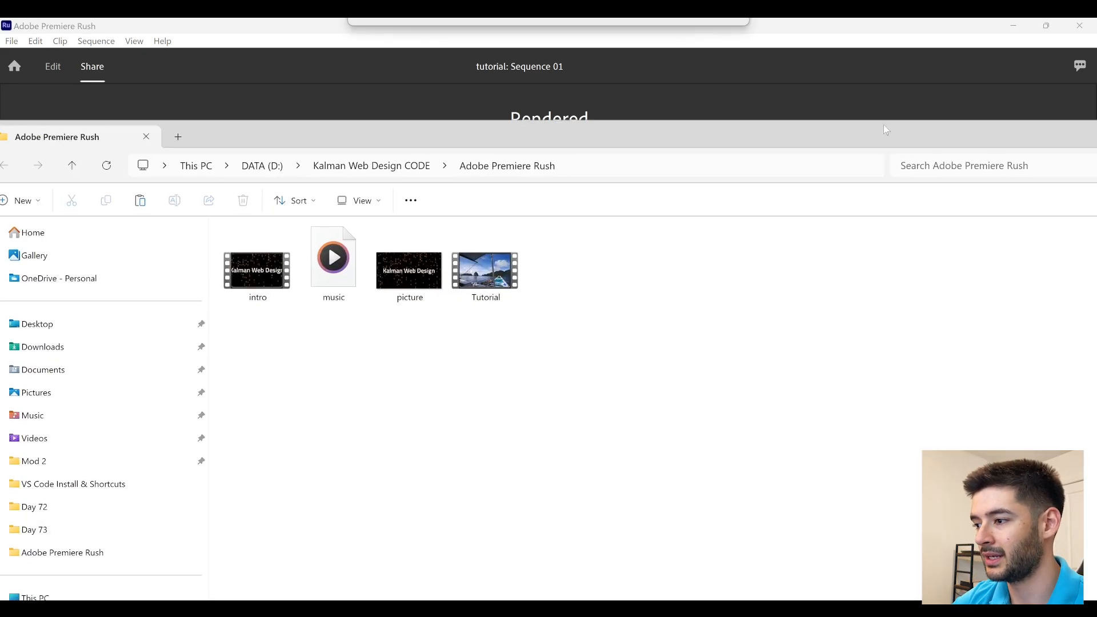
pyautogui.moveTo(883, 125); pyautogui.dragTo(809, 94)
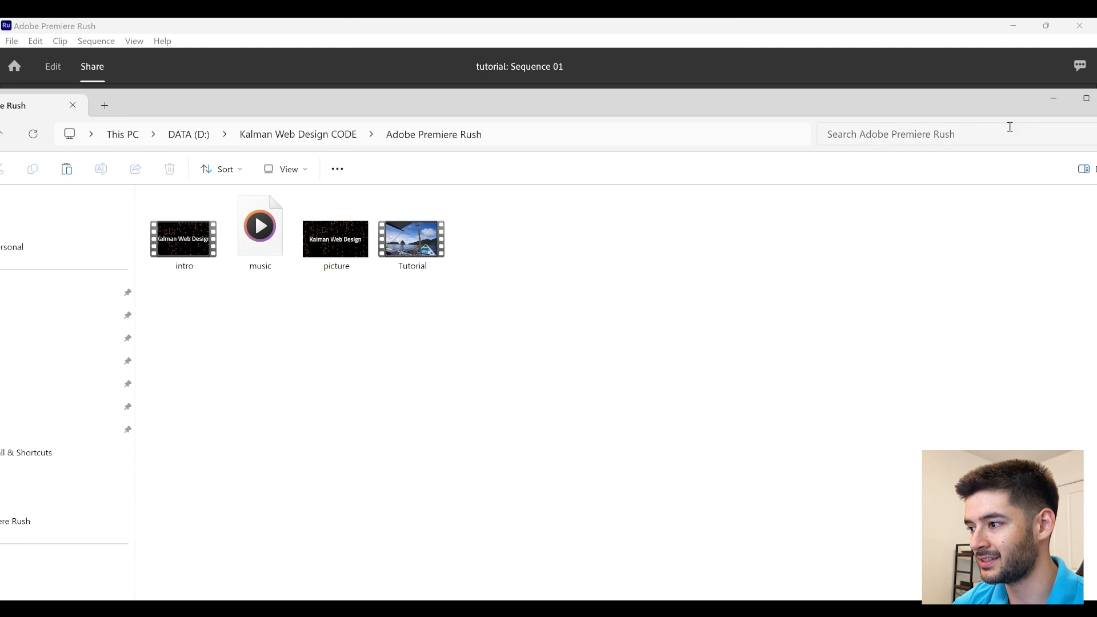
pyautogui.click(1086, 99)
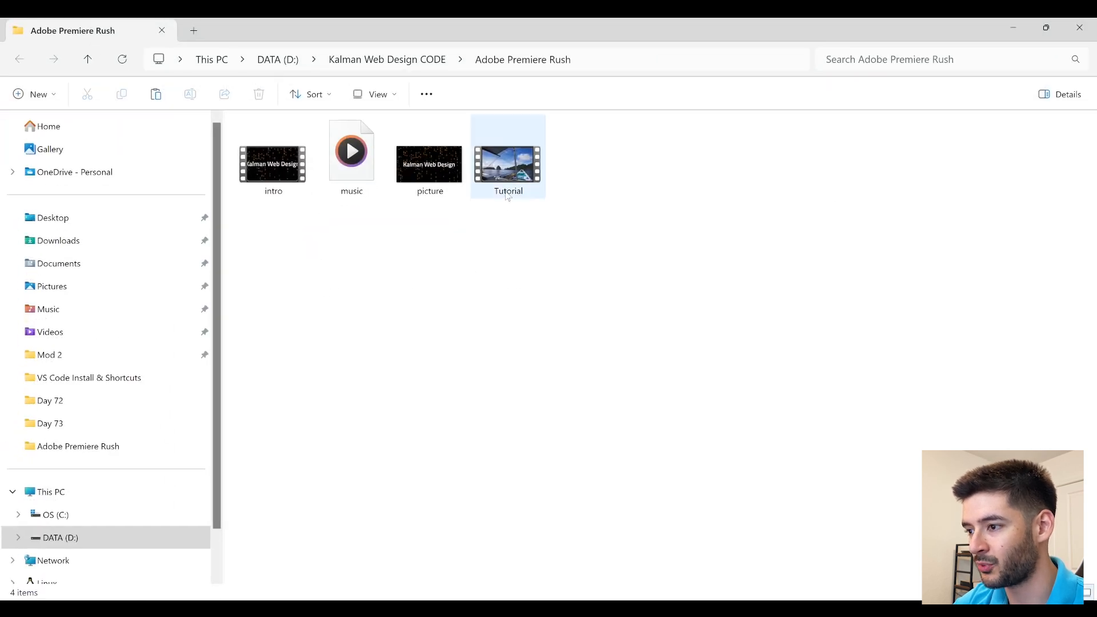
pyautogui.click(511, 182)
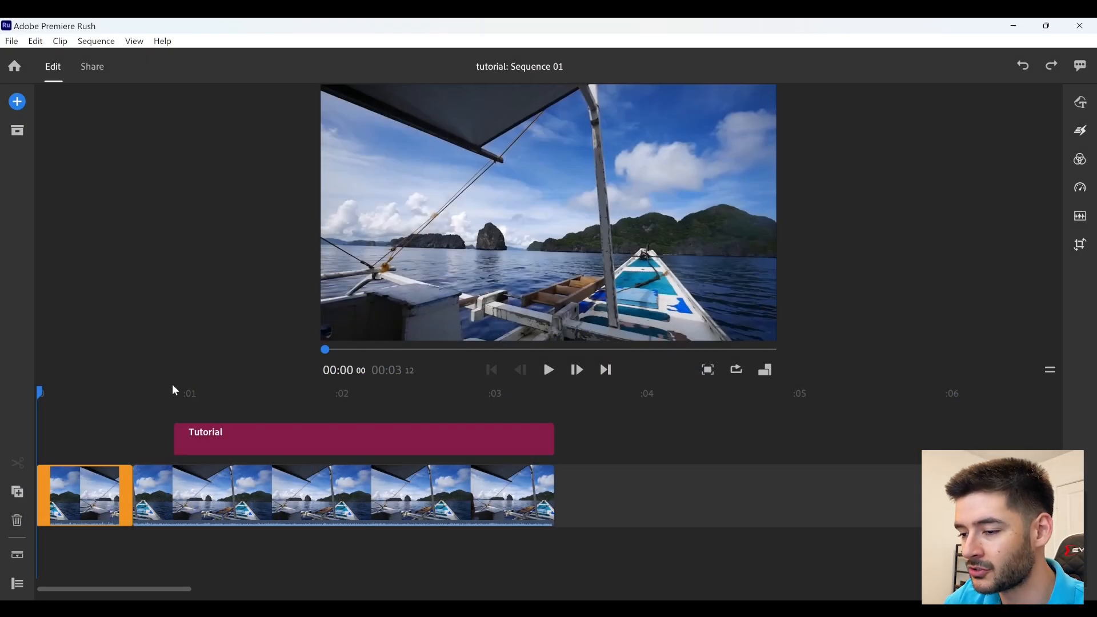
# Play back the sequence from 00:00 19 through the Tutorial title and return the playhead to 00:00 20.
pyautogui.click(139, 392)
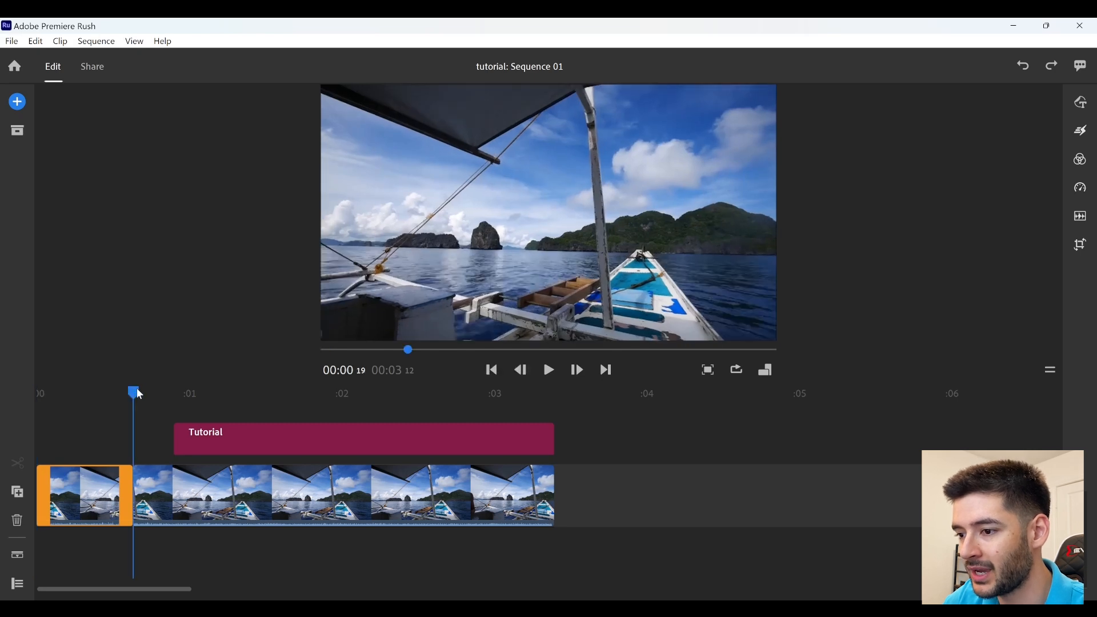
pyautogui.click(550, 371)
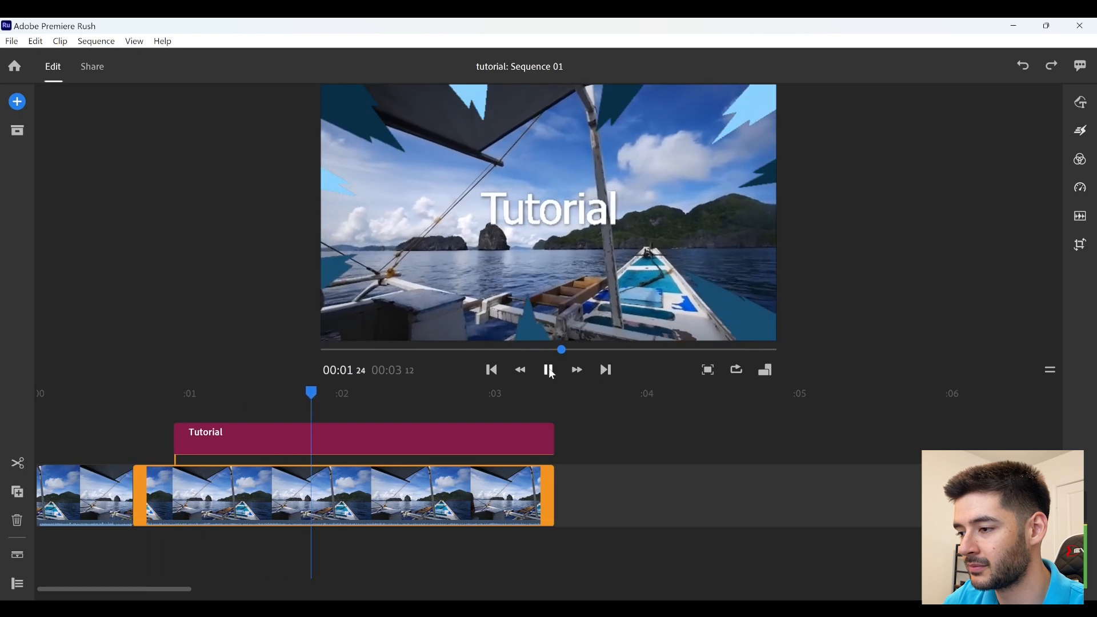
pyautogui.click(515, 373)
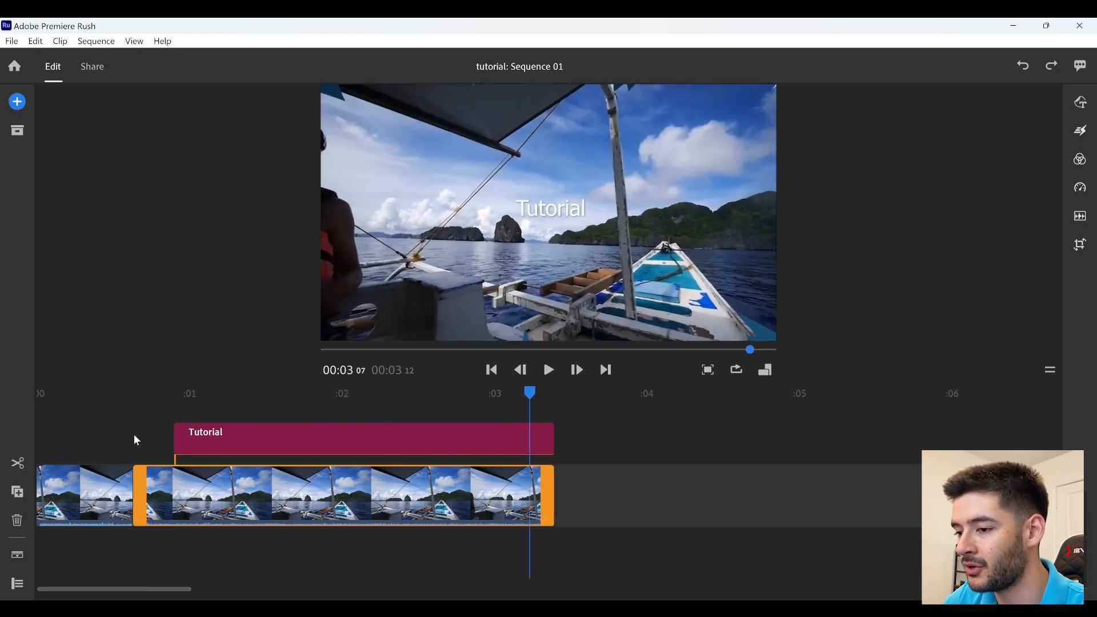
pyautogui.moveTo(142, 391); pyautogui.dragTo(138, 392)
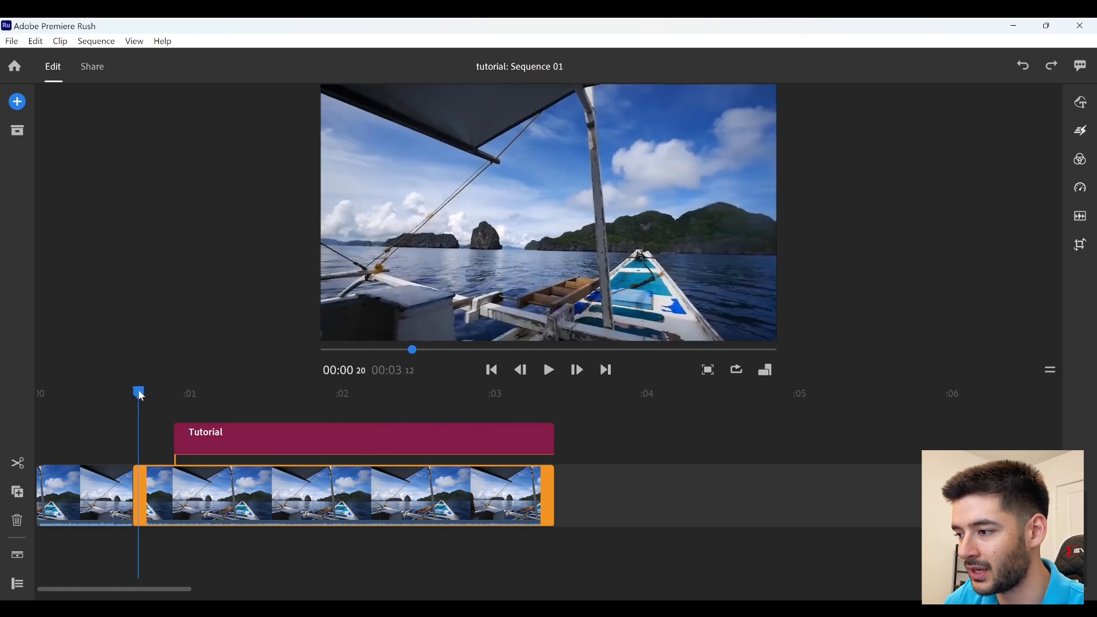
# Change the audio type of the second boat clip to Voice.
pyautogui.click(1083, 223)
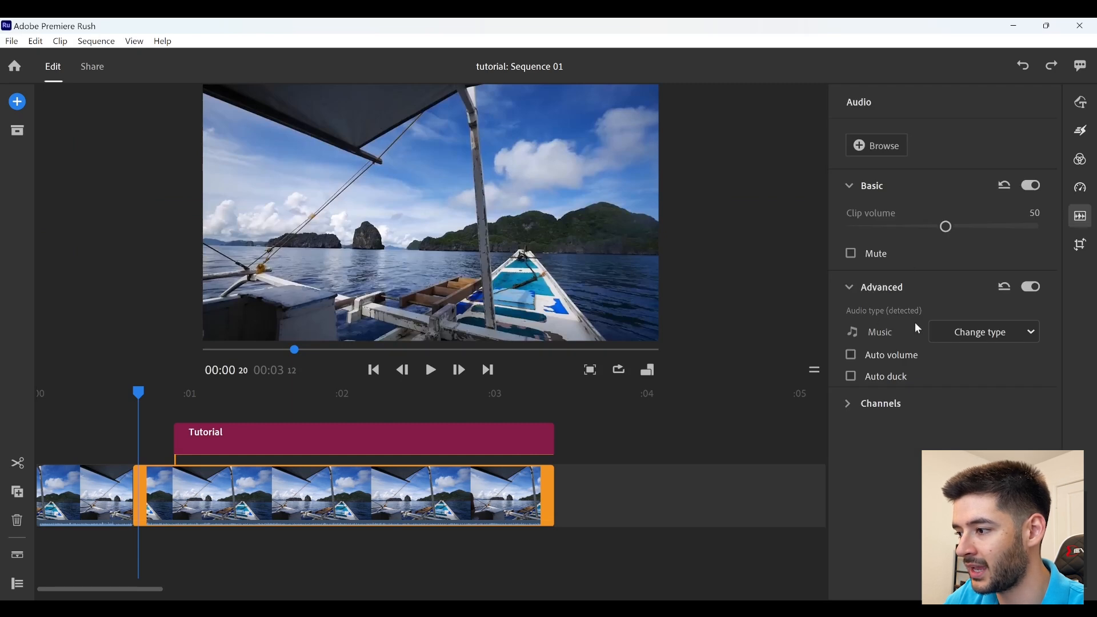
pyautogui.click(969, 334)
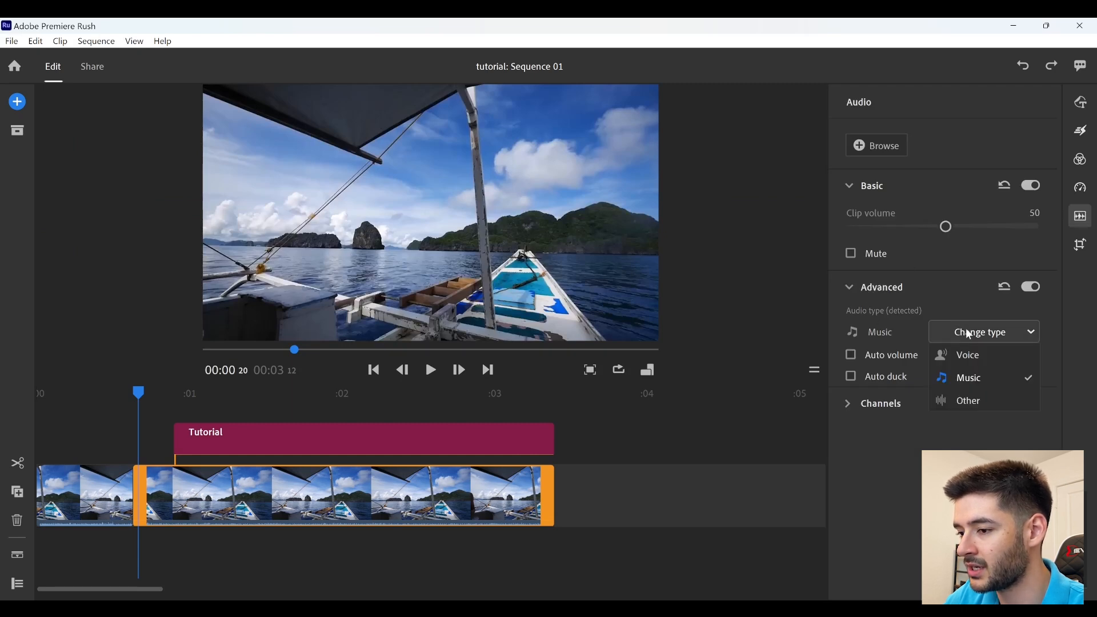
pyautogui.click(971, 357)
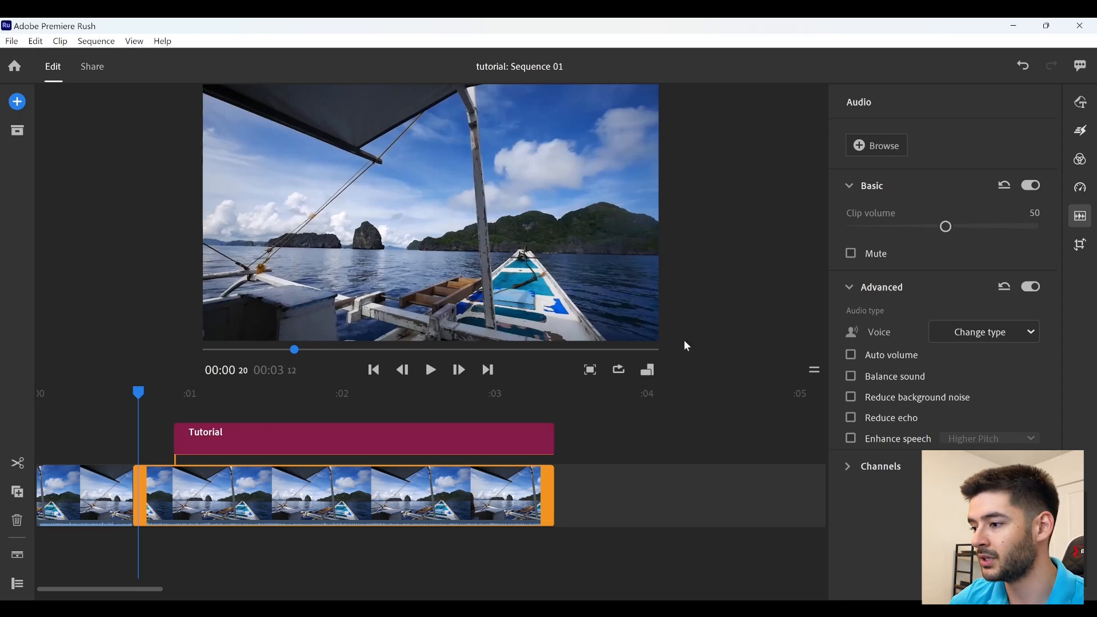
# Enable Reduce background noise on the second boat clip and play it back to hear the effect.
pyautogui.moveTo(861, 404)
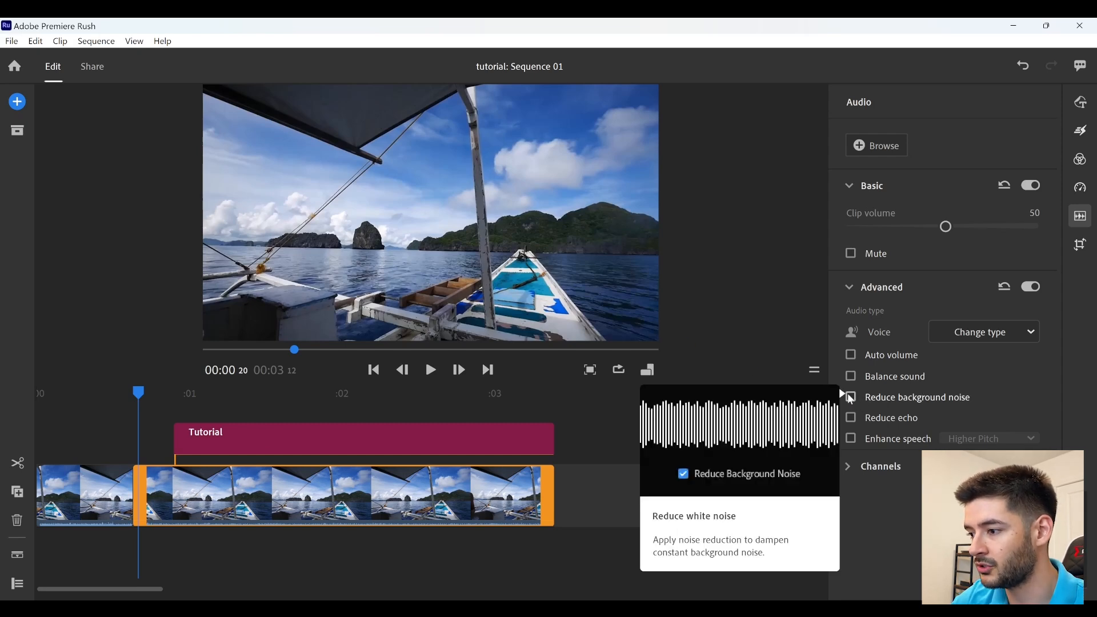
pyautogui.click(855, 401)
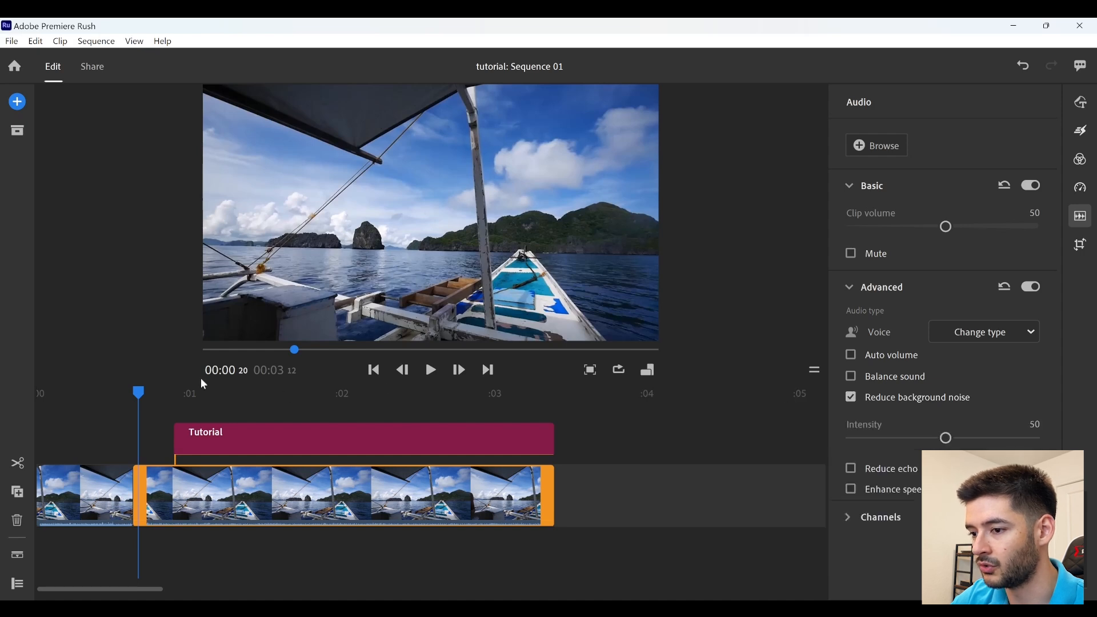
pyautogui.click(431, 371)
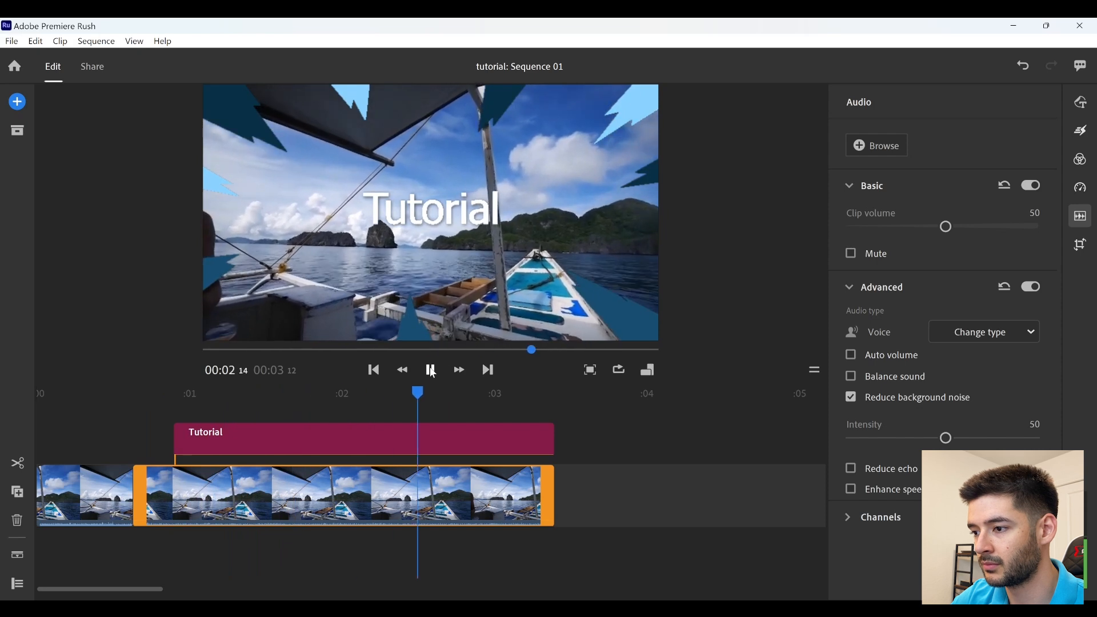
pyautogui.click(431, 370)
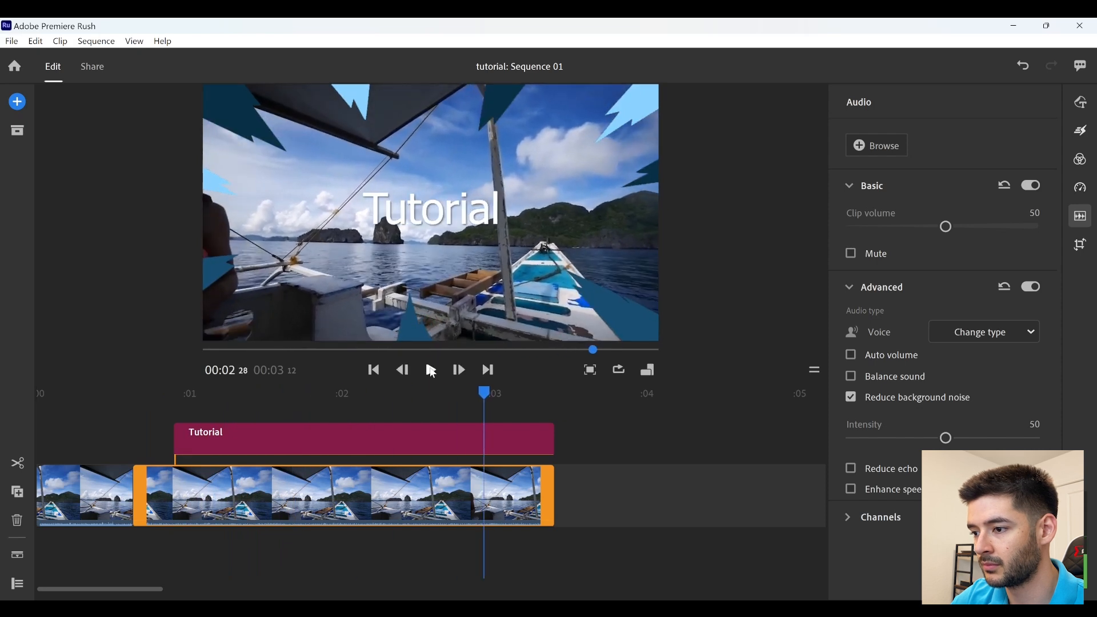
# Replay the clip from 00:00 20 with the noise reduction intensity at 90, and turn Reduce background noise off.
pyautogui.click(140, 393)
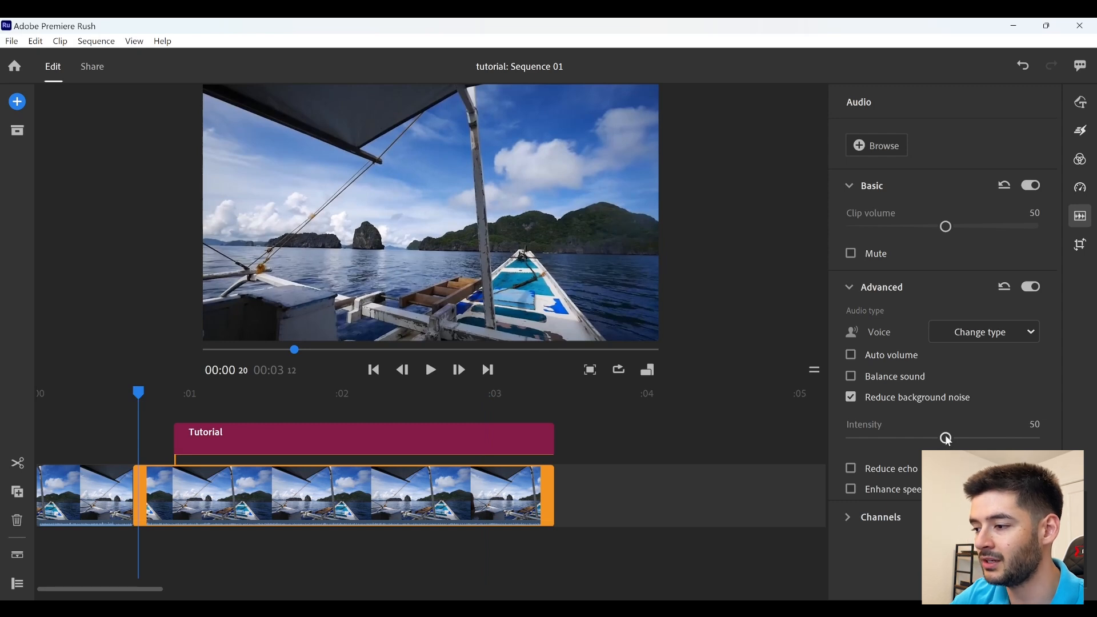
pyautogui.moveTo(948, 439); pyautogui.dragTo(1020, 438)
pyautogui.click(431, 370)
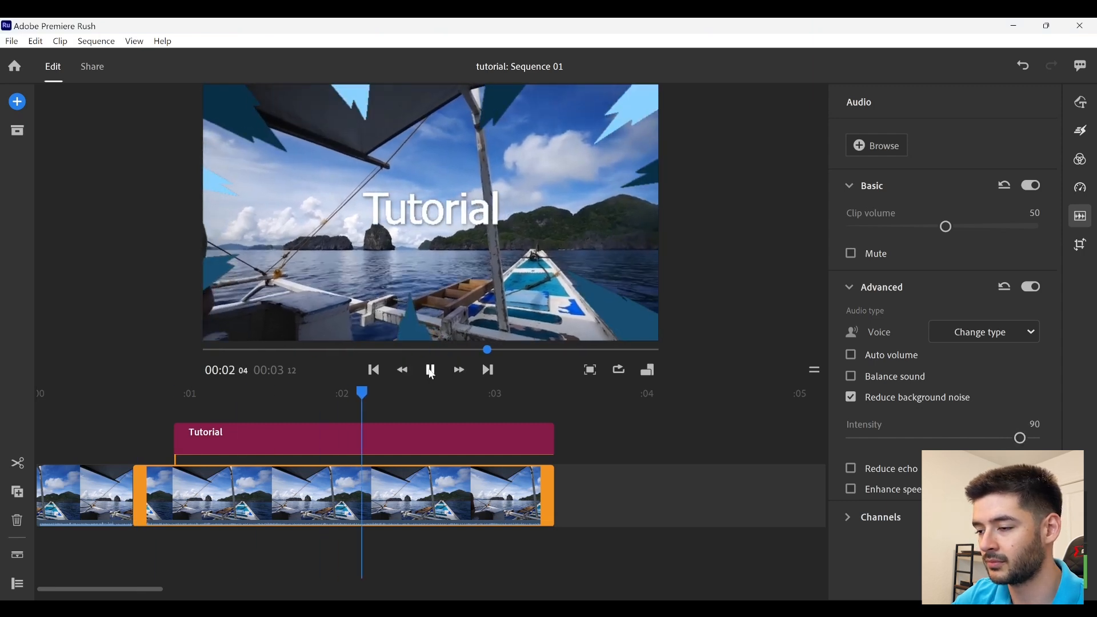
pyautogui.click(432, 372)
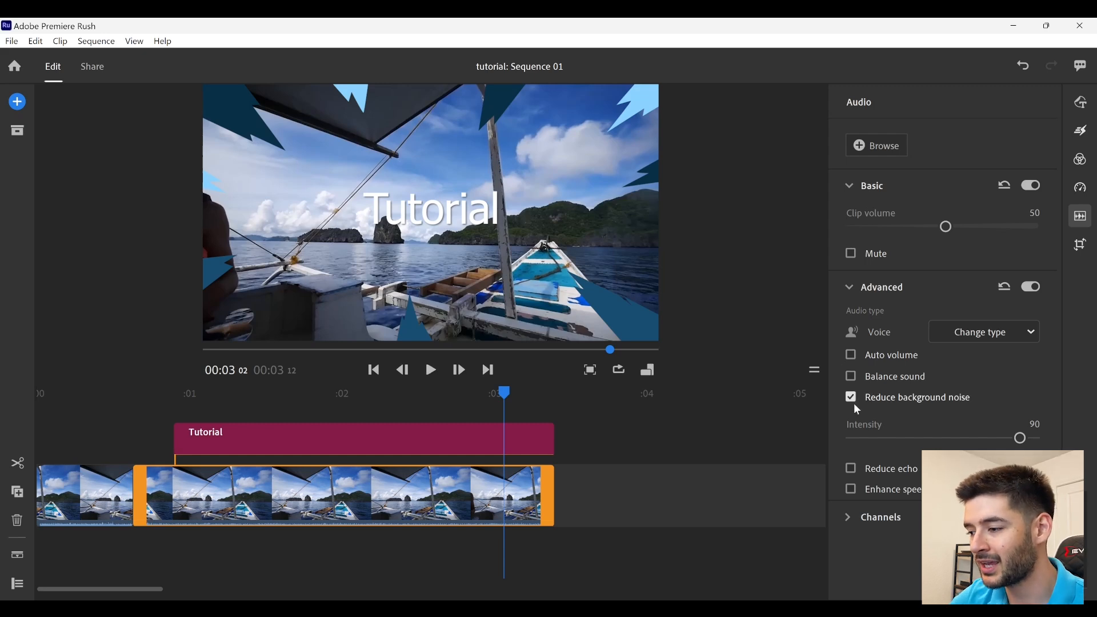
pyautogui.moveTo(959, 403)
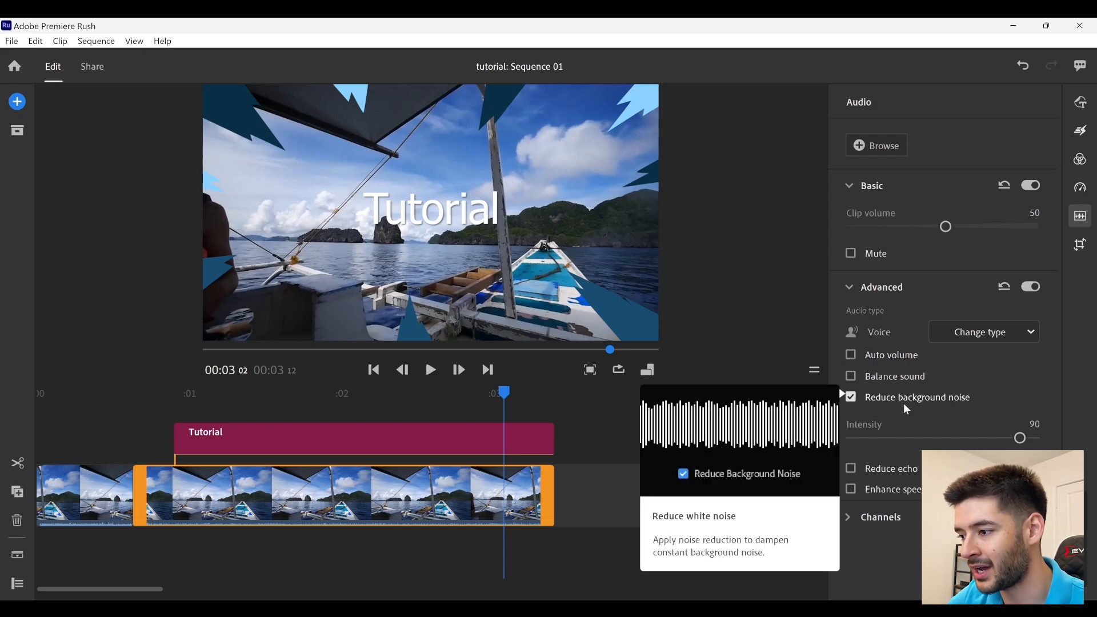
pyautogui.click(851, 399)
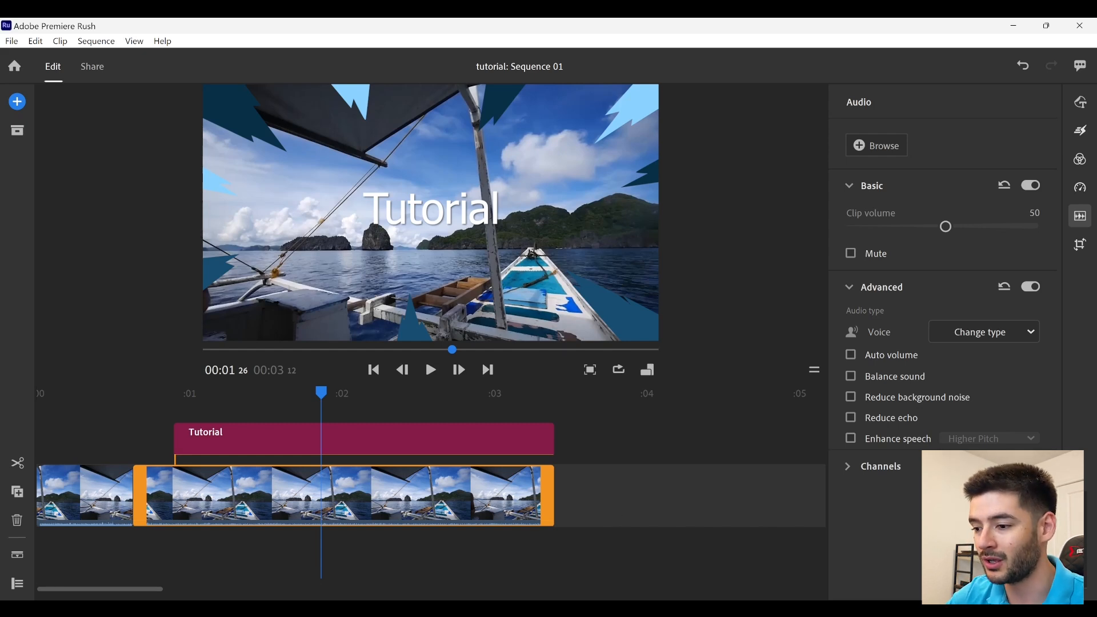
# Switch to Adobe Premiere Pro 2024, open the Premiere Rush project tutorial there, and move the playhead to 00;00;00;11.
pyautogui.press('super')
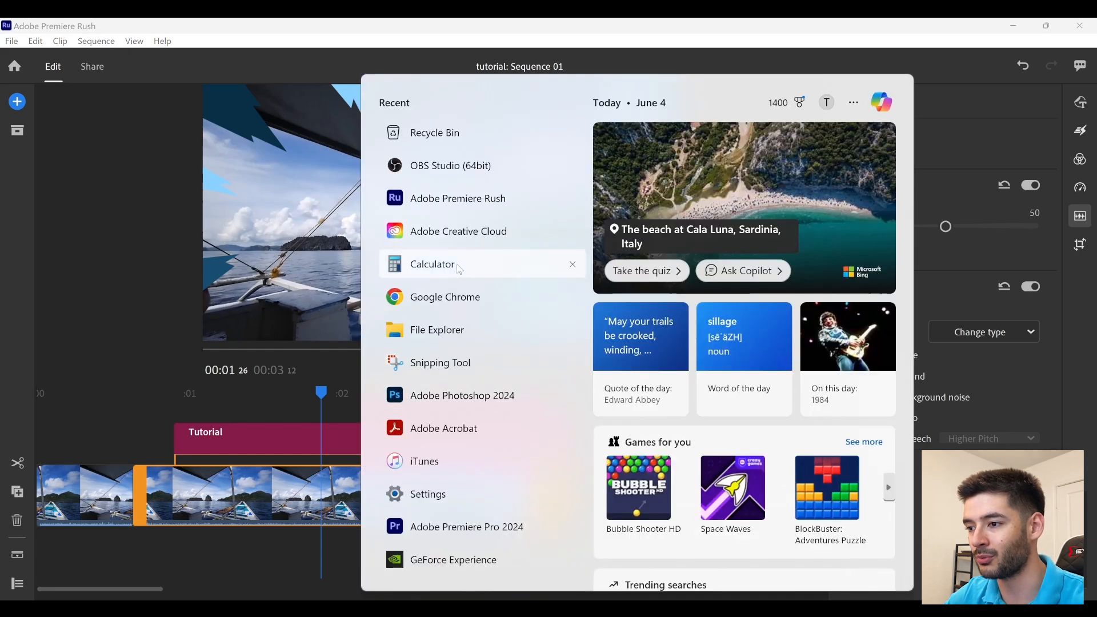
pyautogui.click(484, 525)
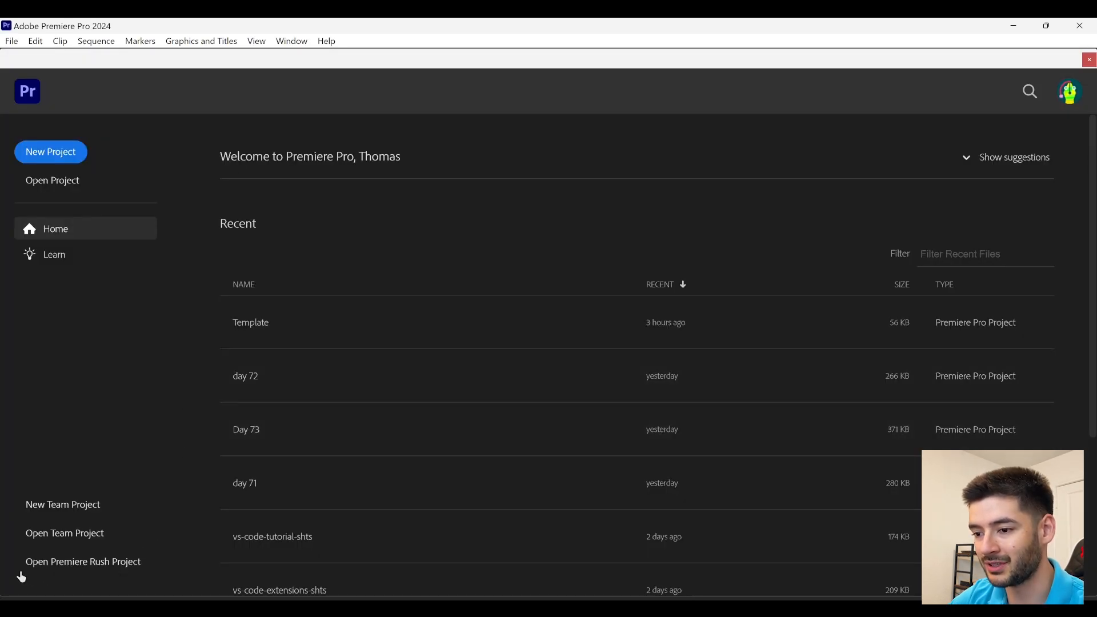
pyautogui.click(82, 569)
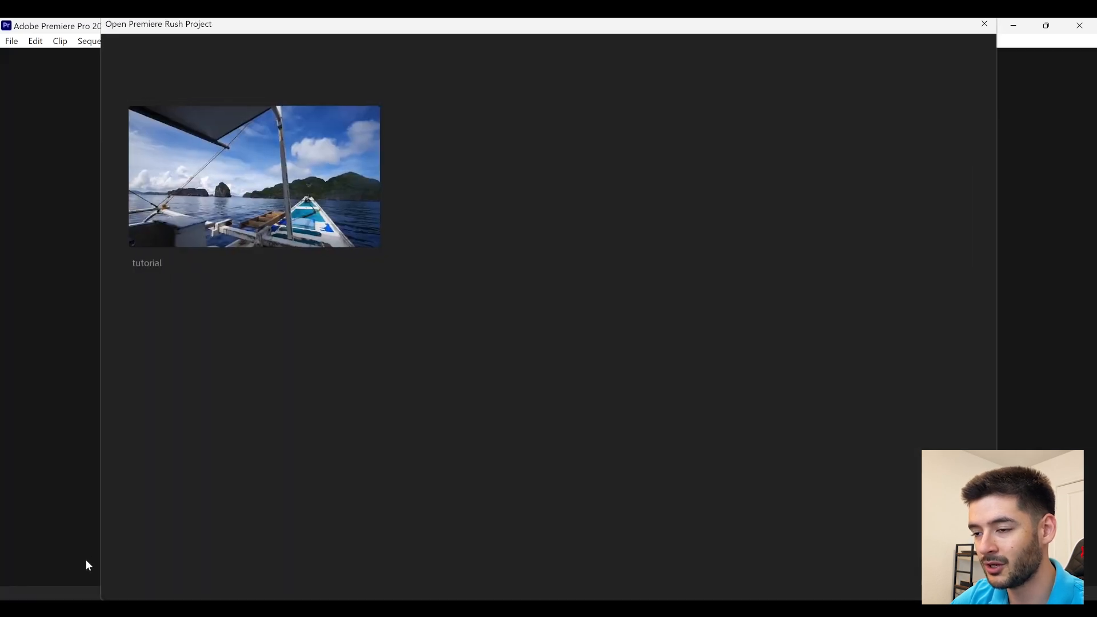
pyautogui.click(248, 203)
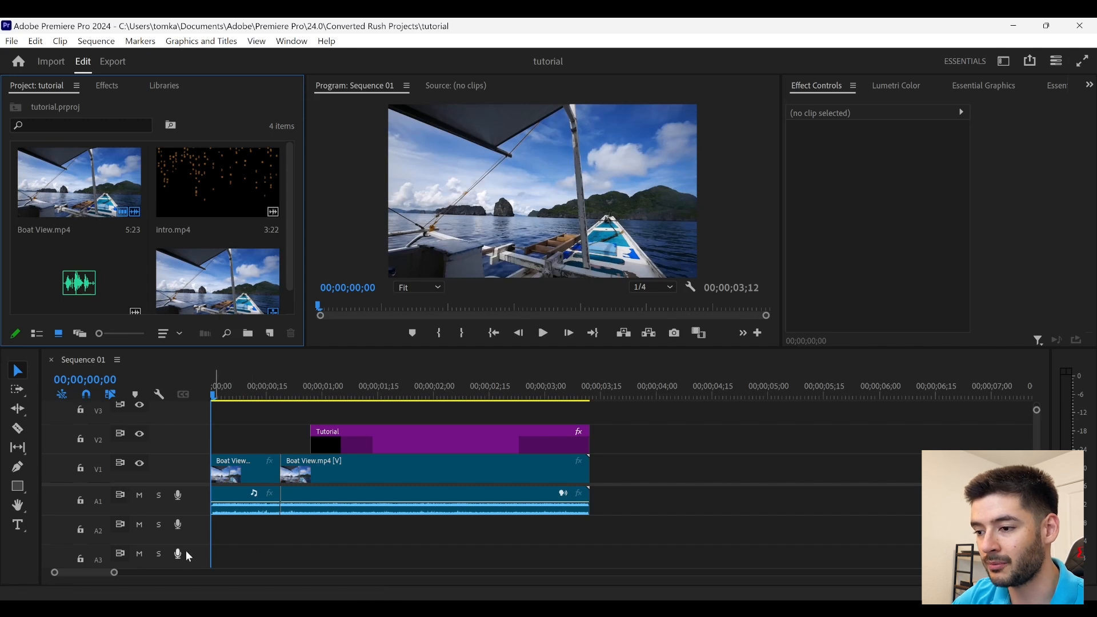
pyautogui.click(252, 393)
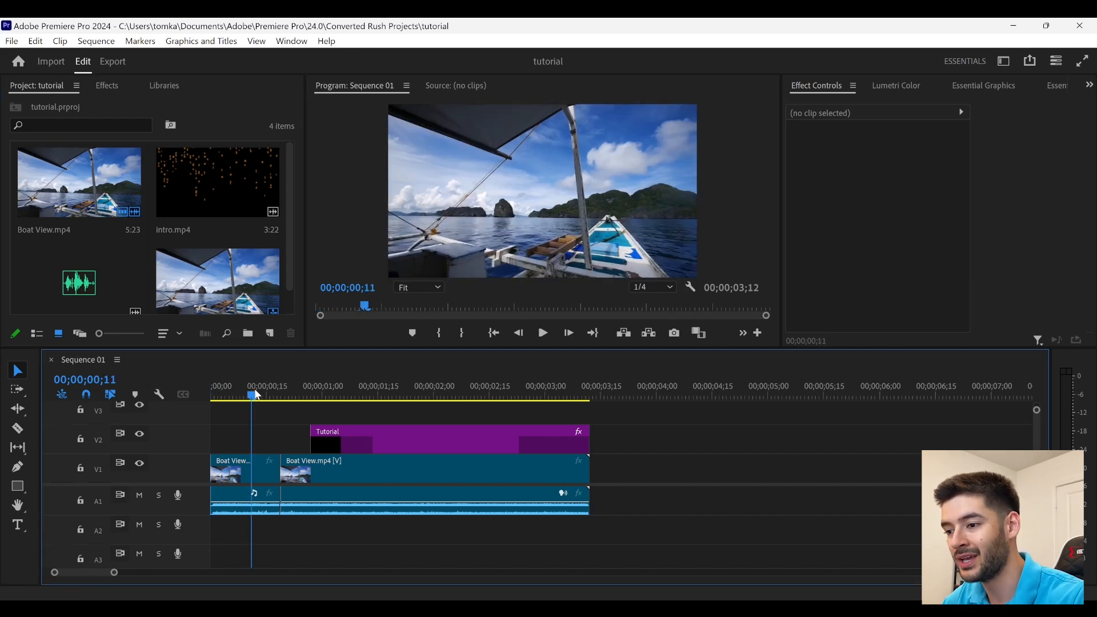